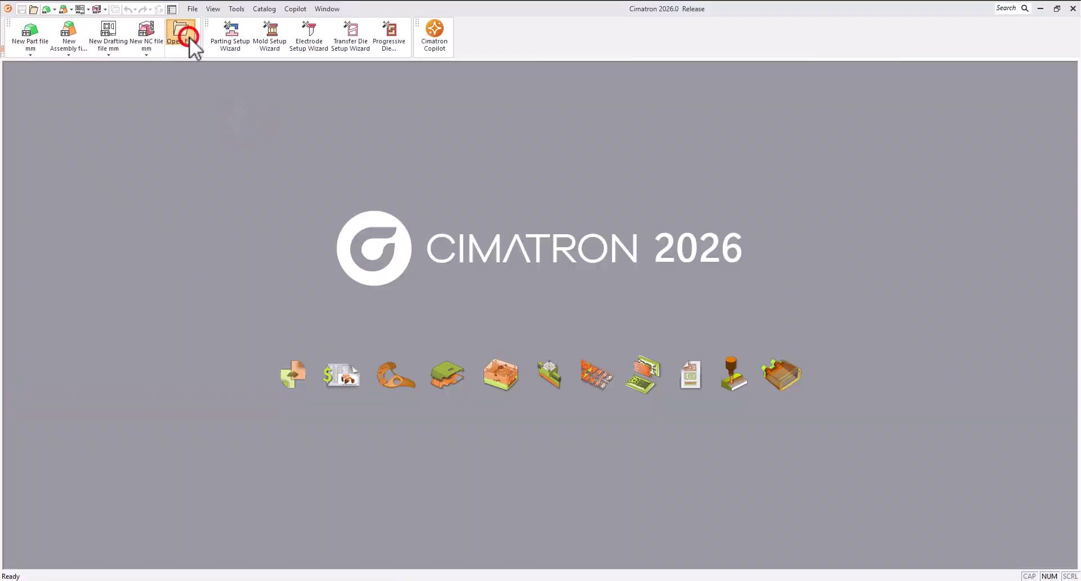
# Open the Mouse Cover Core.elt part from the 6.NC folder.
pyautogui.click(189, 36)
pyautogui.click(185, 75)
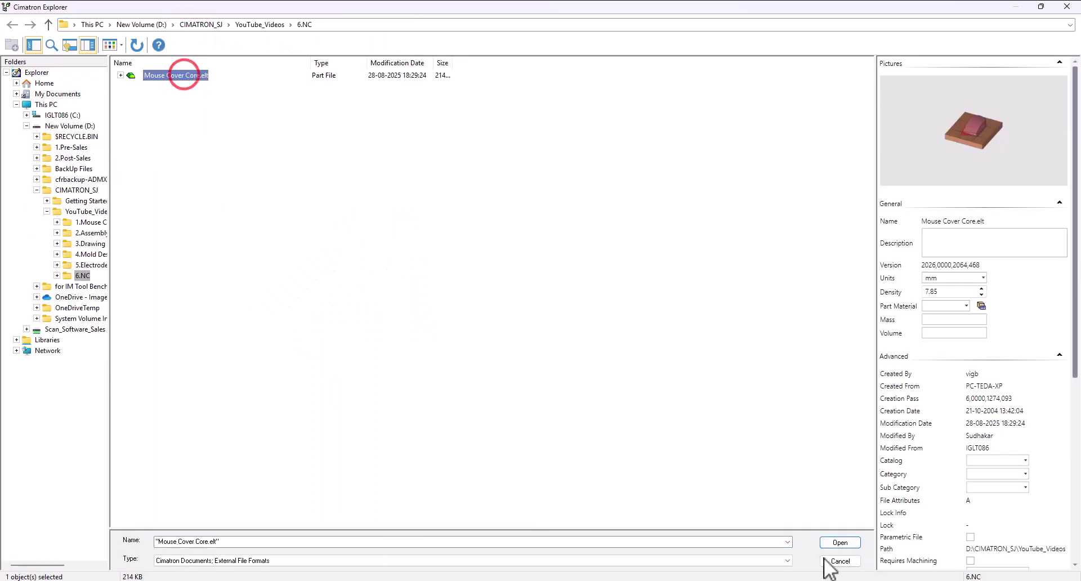
pyautogui.click(836, 543)
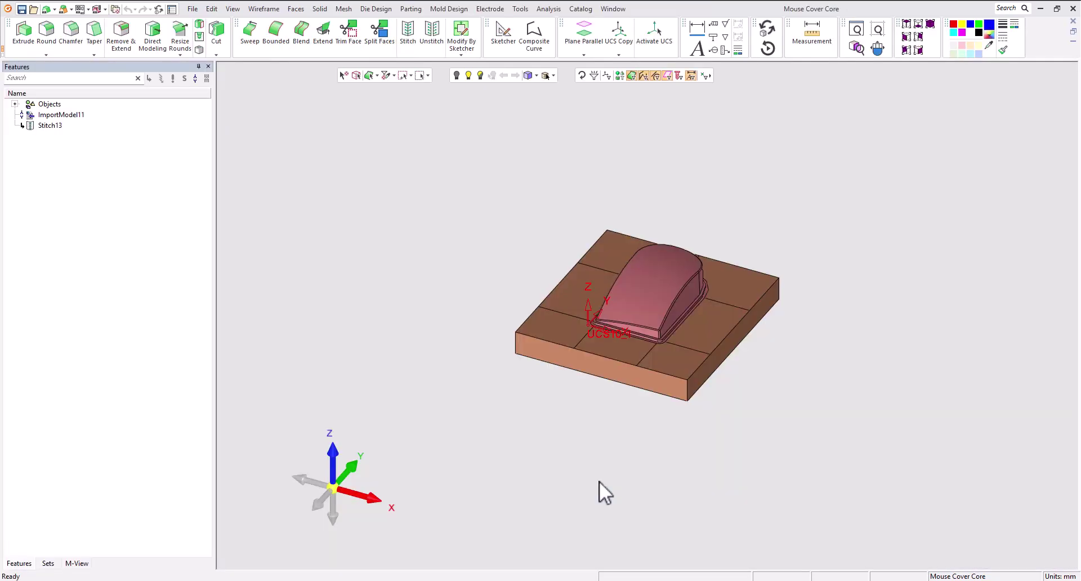
# Hide the UCS10_1 coordinate system using the UCS Manager.
pyautogui.moveTo(359, 483)
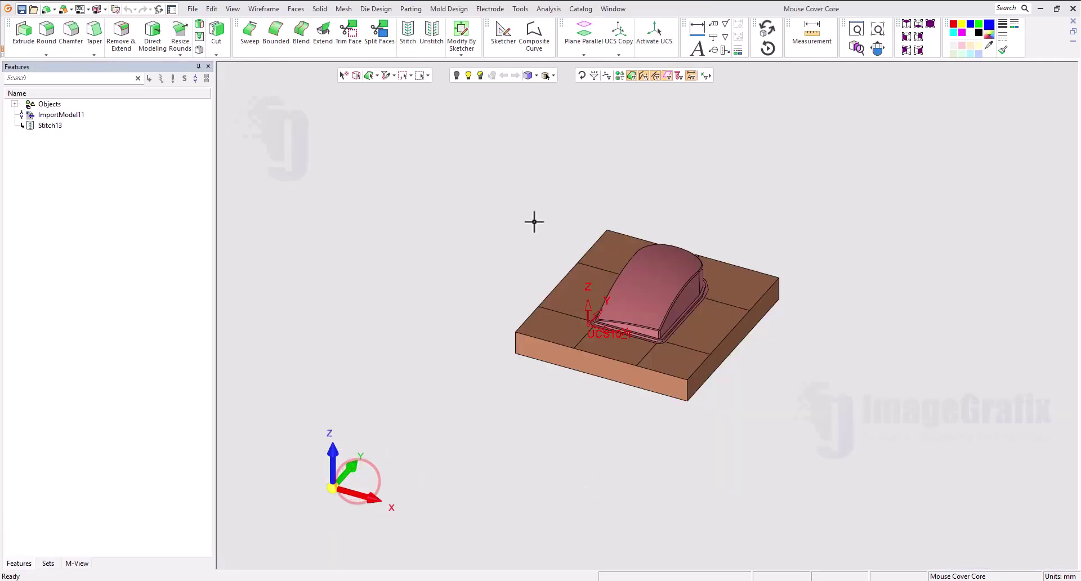
pyautogui.click(611, 79)
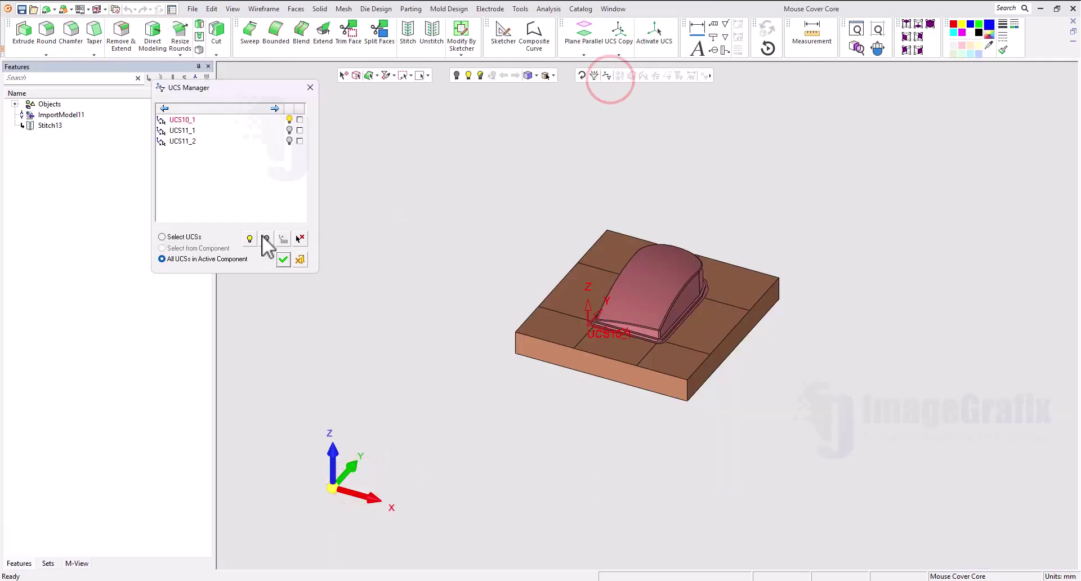
pyautogui.click(262, 235)
pyautogui.click(284, 260)
pyautogui.click(386, 275)
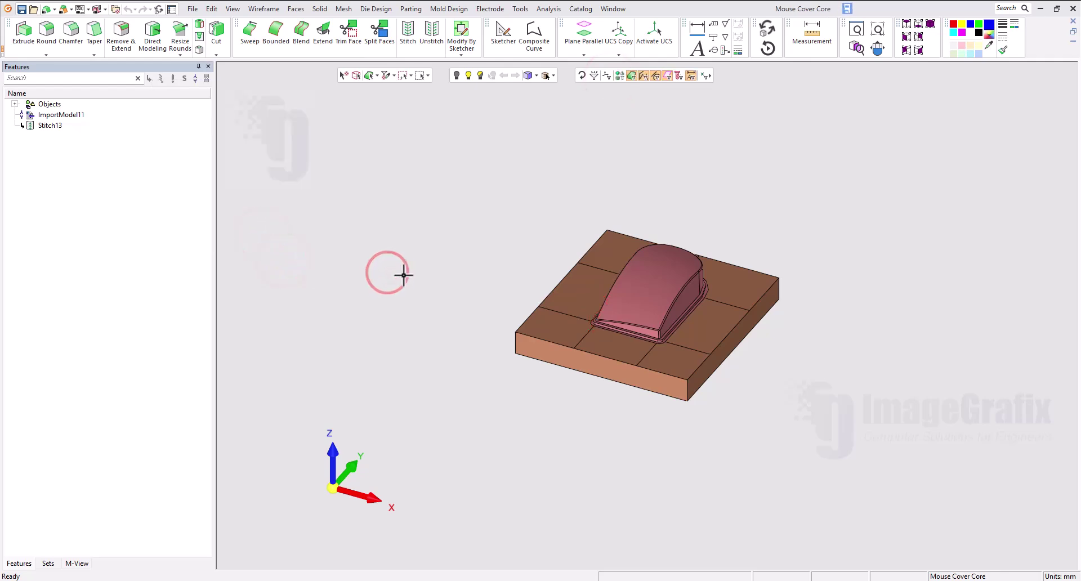
# Export the part to a new NC document with the model-UCS setup, then turn off datum display.
pyautogui.click(193, 9)
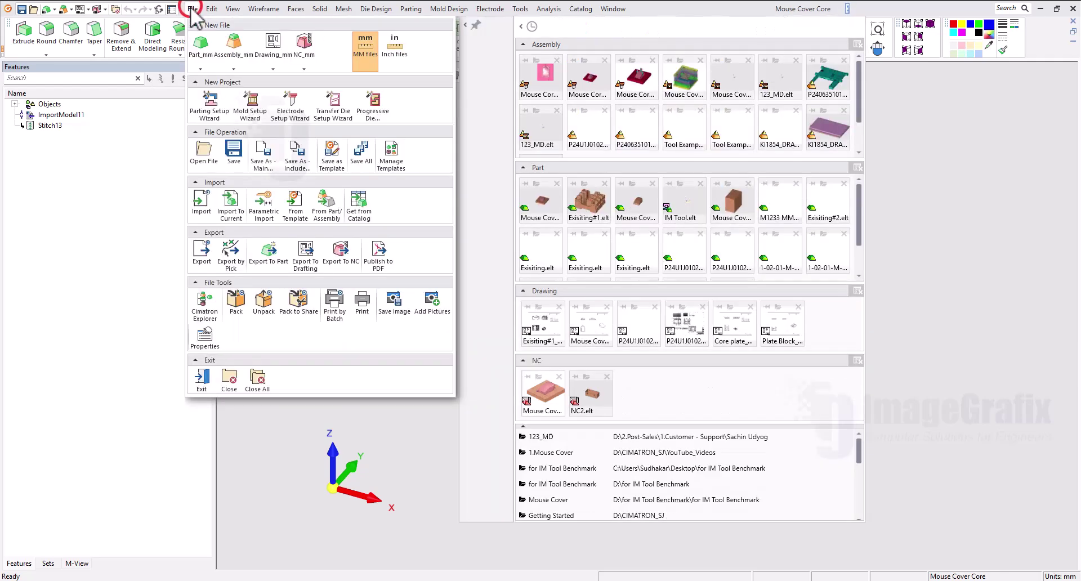
pyautogui.click(330, 261)
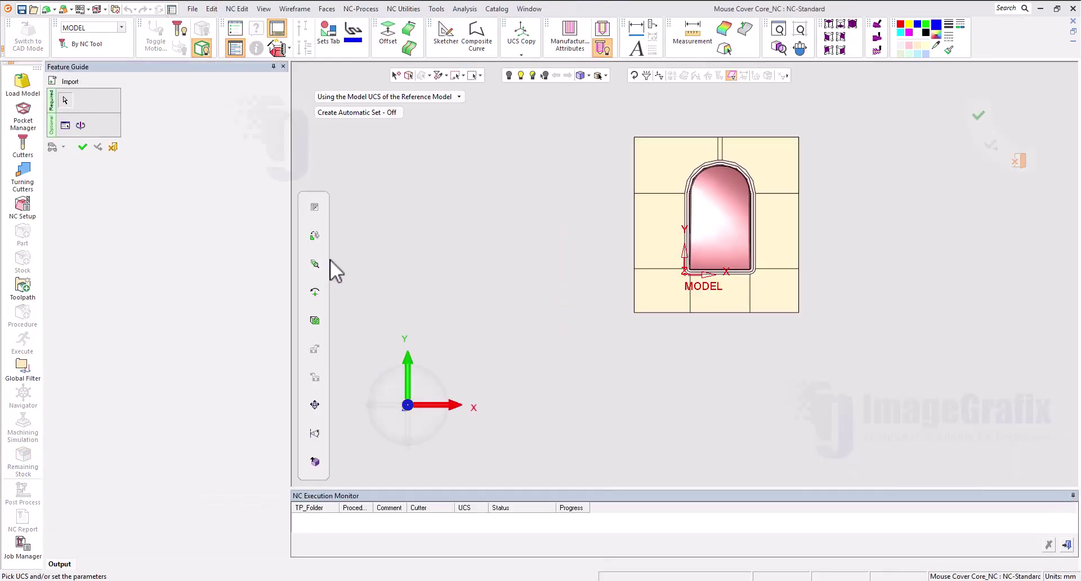
pyautogui.moveTo(429, 381); pyautogui.dragTo(430, 377)
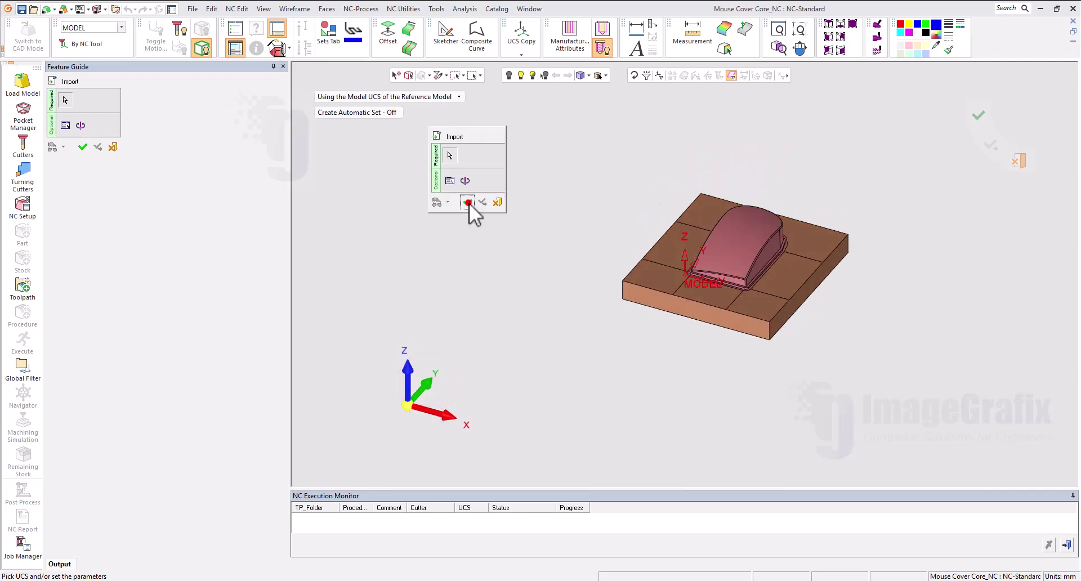
pyautogui.click(471, 210)
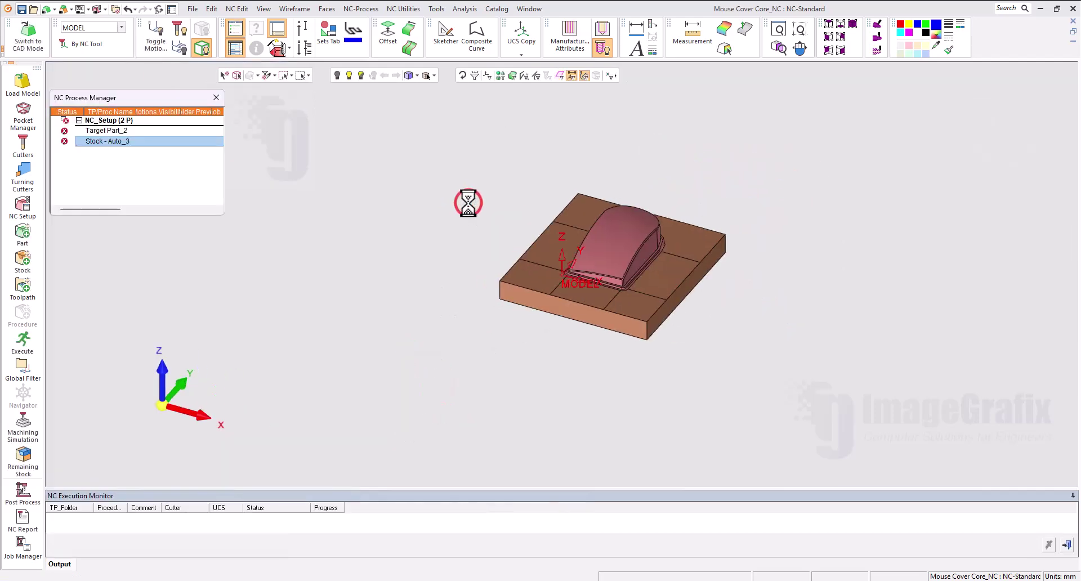
pyautogui.rightClick(415, 236)
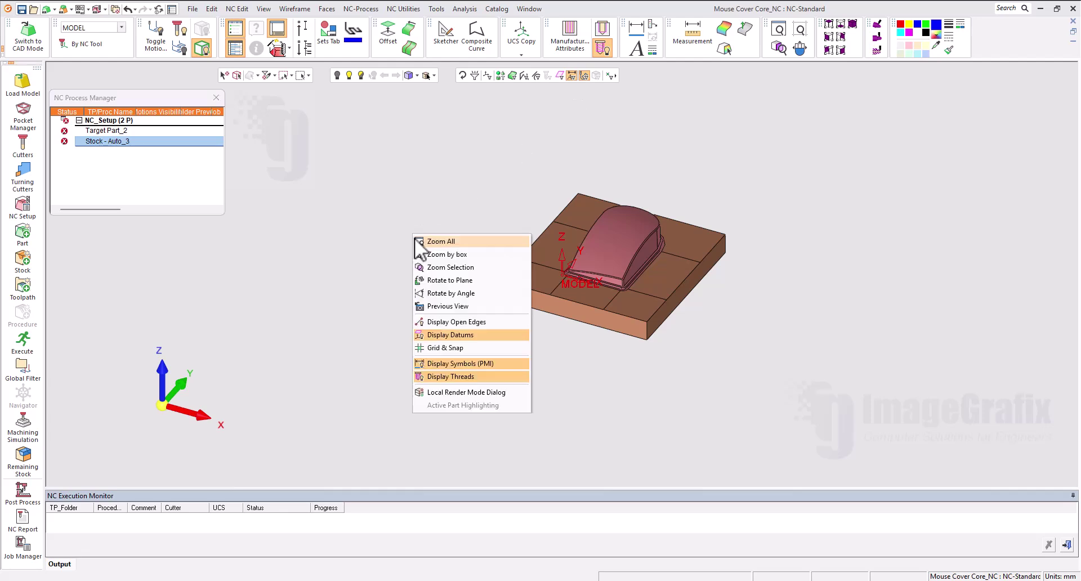
pyautogui.click(427, 334)
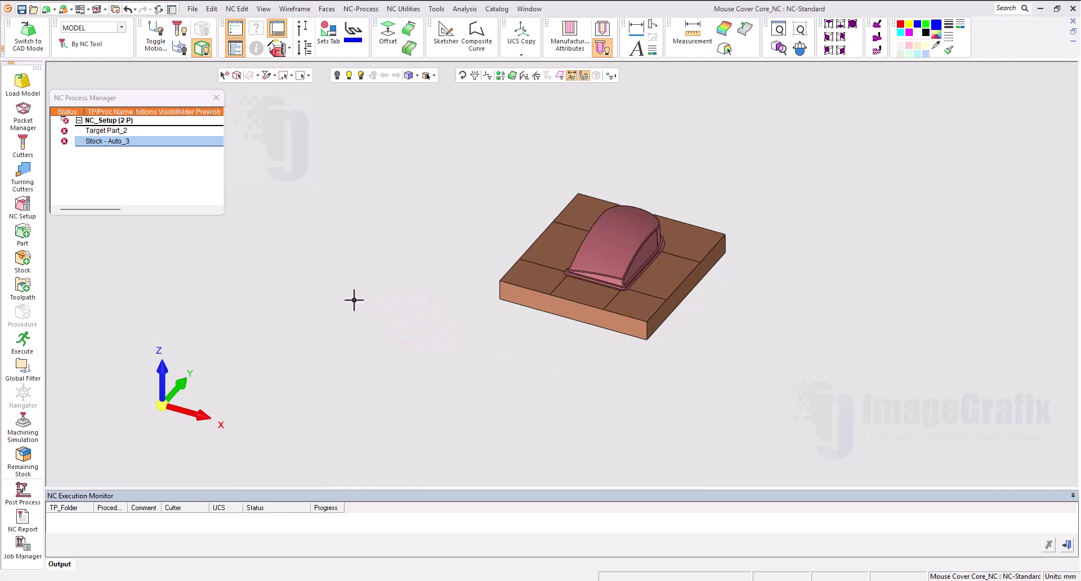
# Add the BALL10-H ball and FLAT16-H flat cutters from Default MM Lib to the cutter list.
pyautogui.click(24, 148)
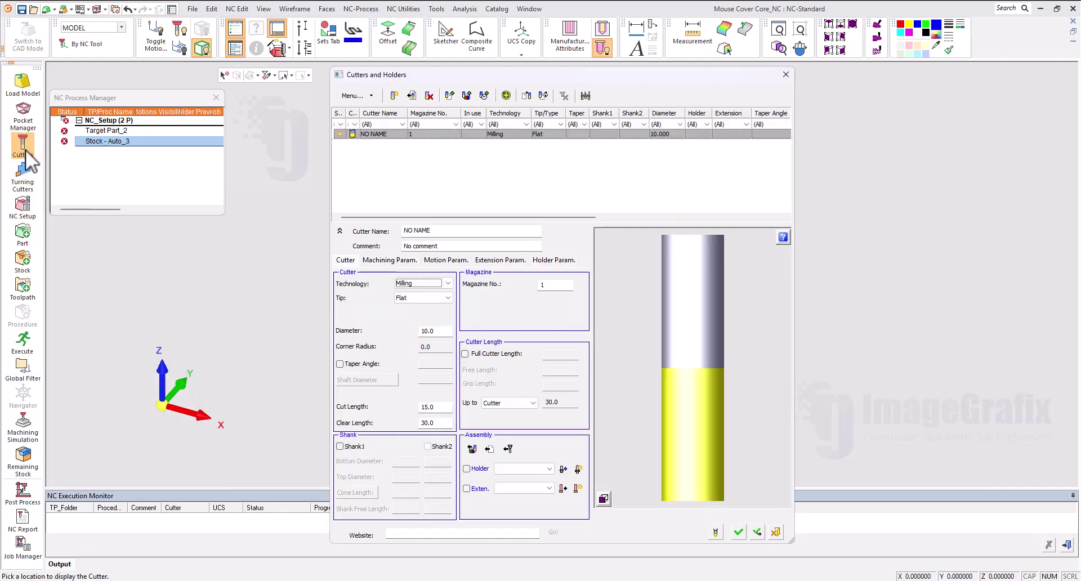
pyautogui.click(466, 94)
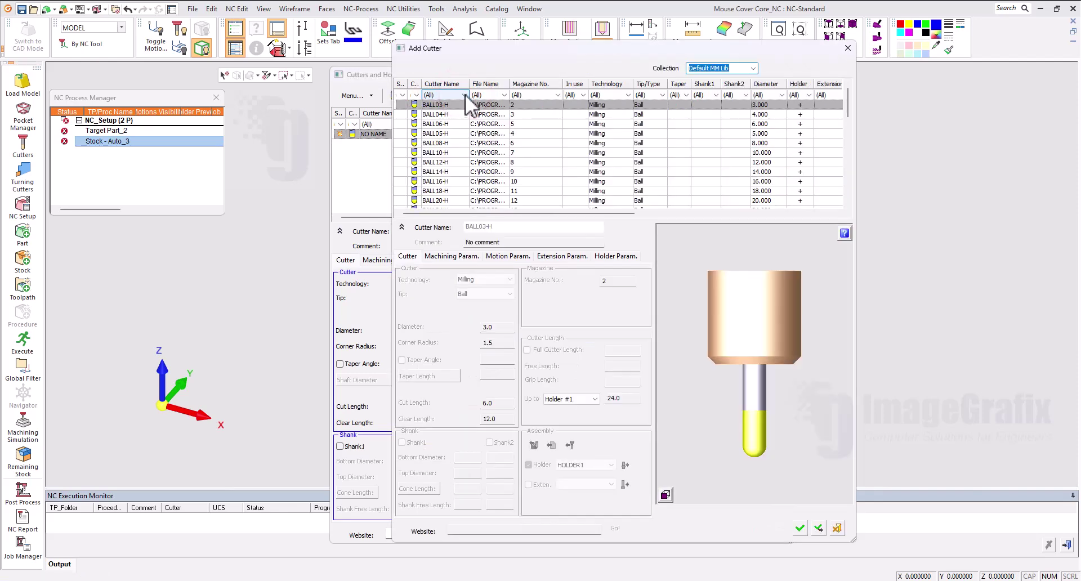
pyautogui.click(440, 152)
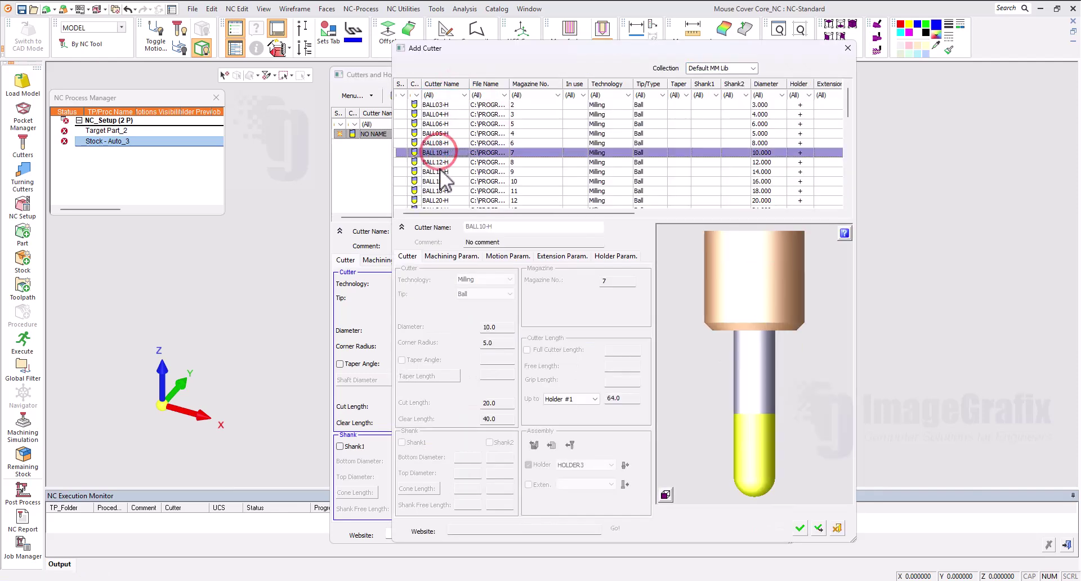
pyautogui.scroll(-4, 441, 181)
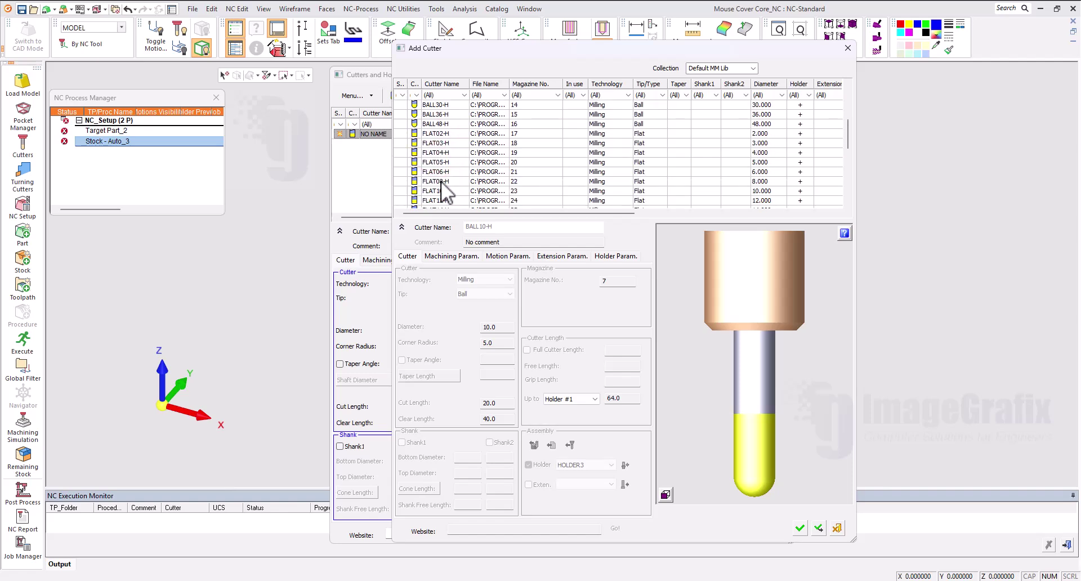
pyautogui.scroll(-2, 441, 181)
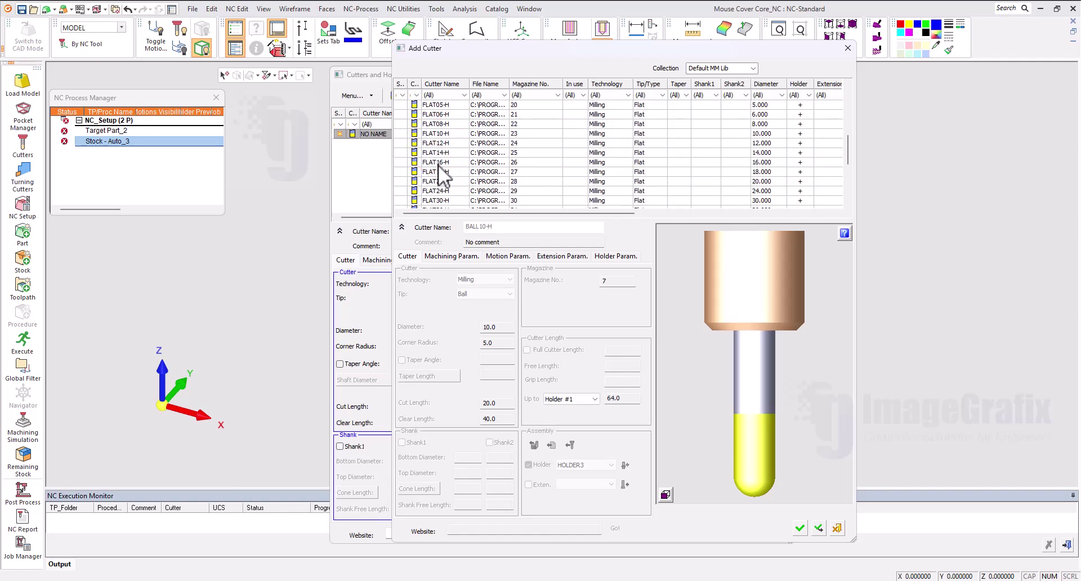
pyautogui.click(439, 163)
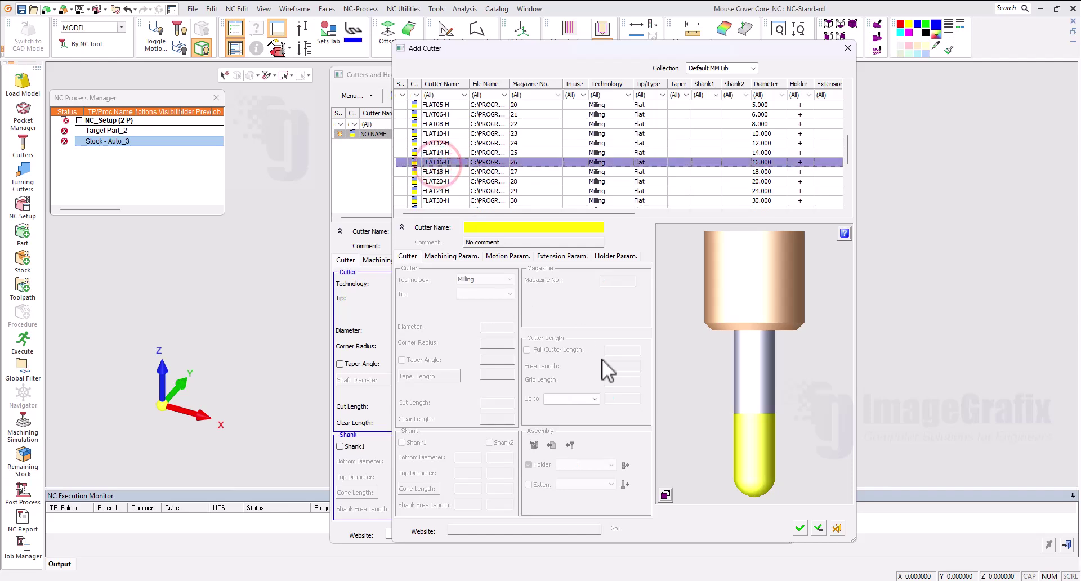
pyautogui.click(800, 529)
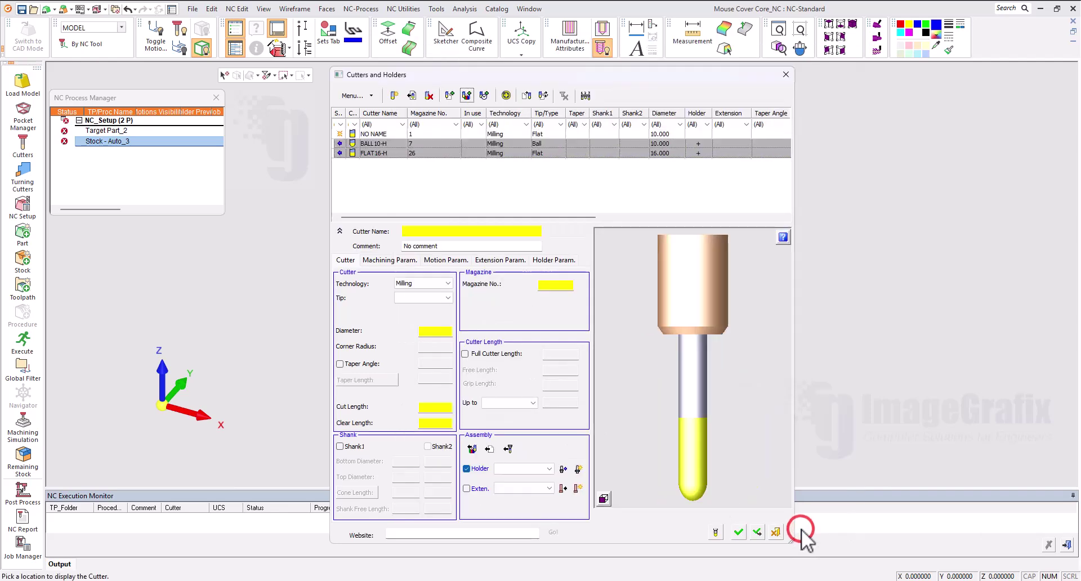
pyautogui.click(738, 533)
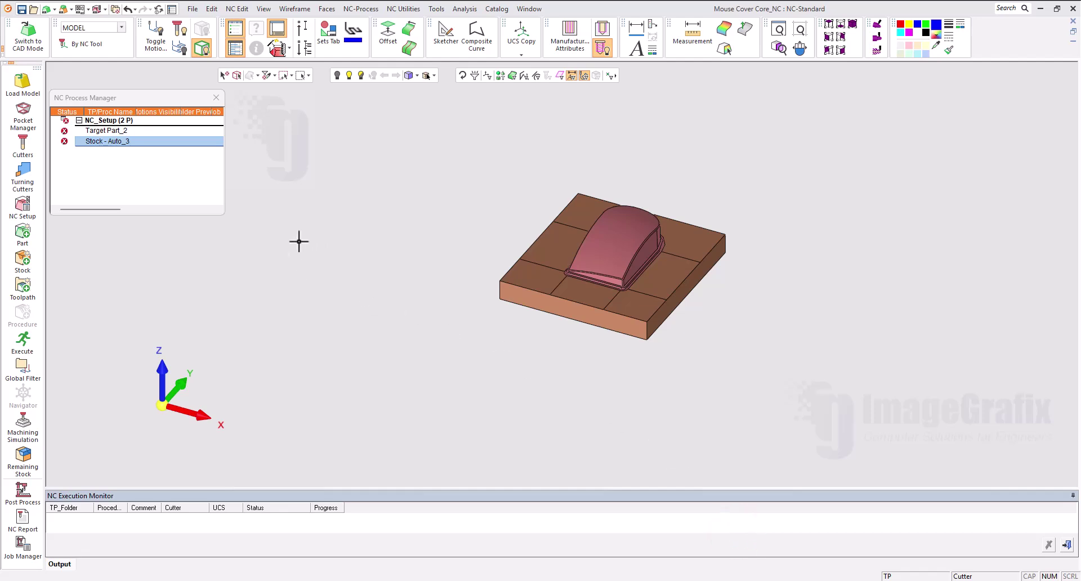
# Create 3X toolpath TP_MODEL at 50 clearance and add a bounding-box Stock - Auto_5 procedure.
pyautogui.click(21, 290)
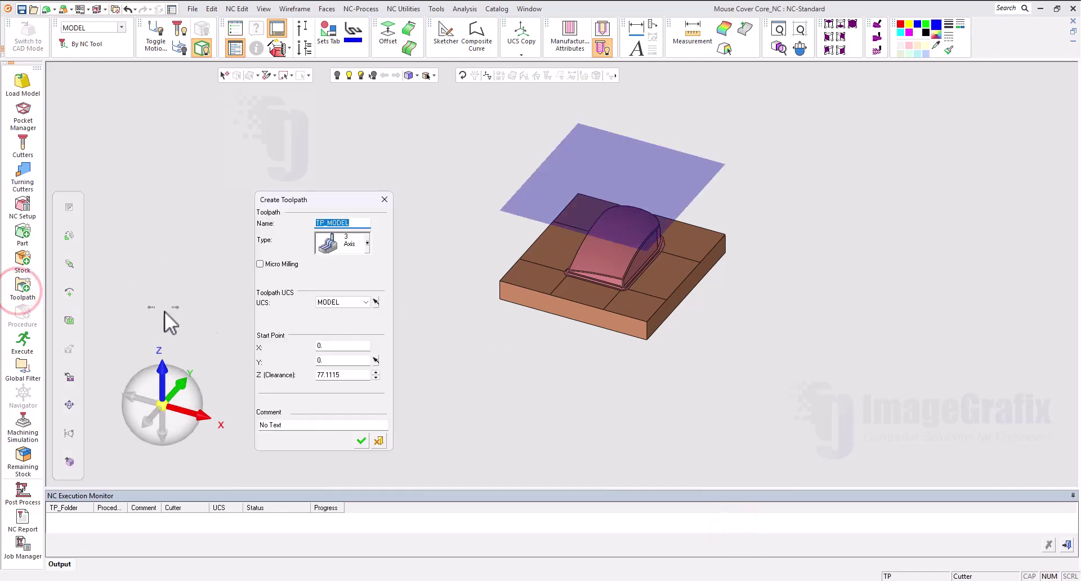
pyautogui.doubleClick(342, 375)
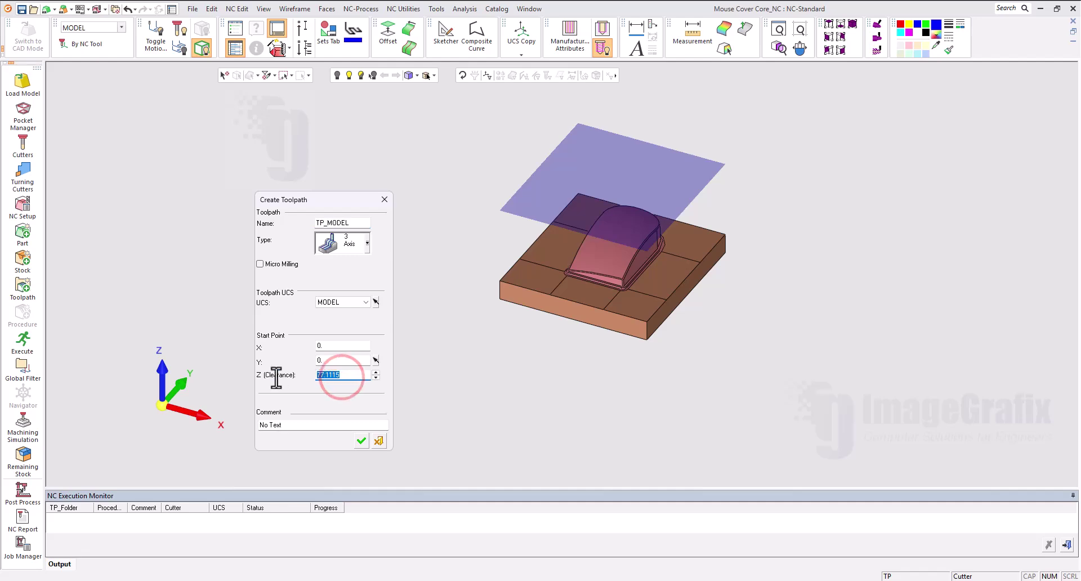
pyautogui.write('50')
pyautogui.press('Tab')
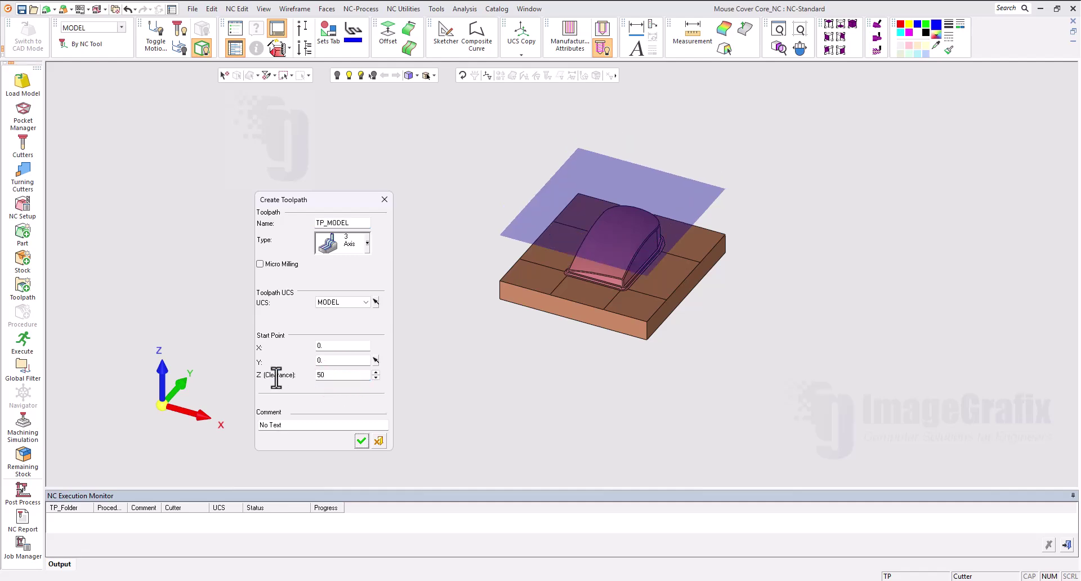
pyautogui.click(361, 441)
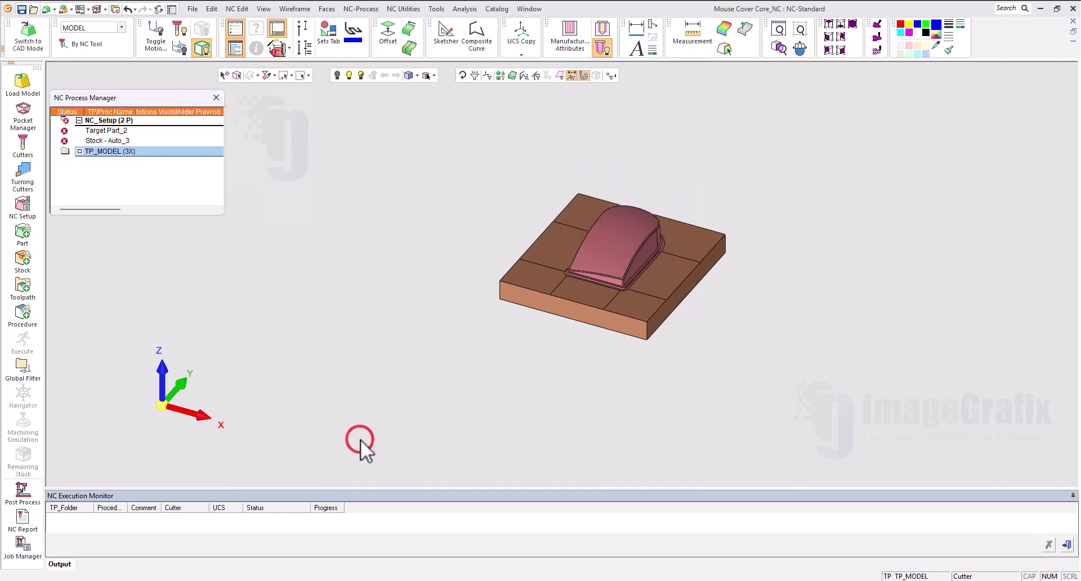
pyautogui.click(23, 261)
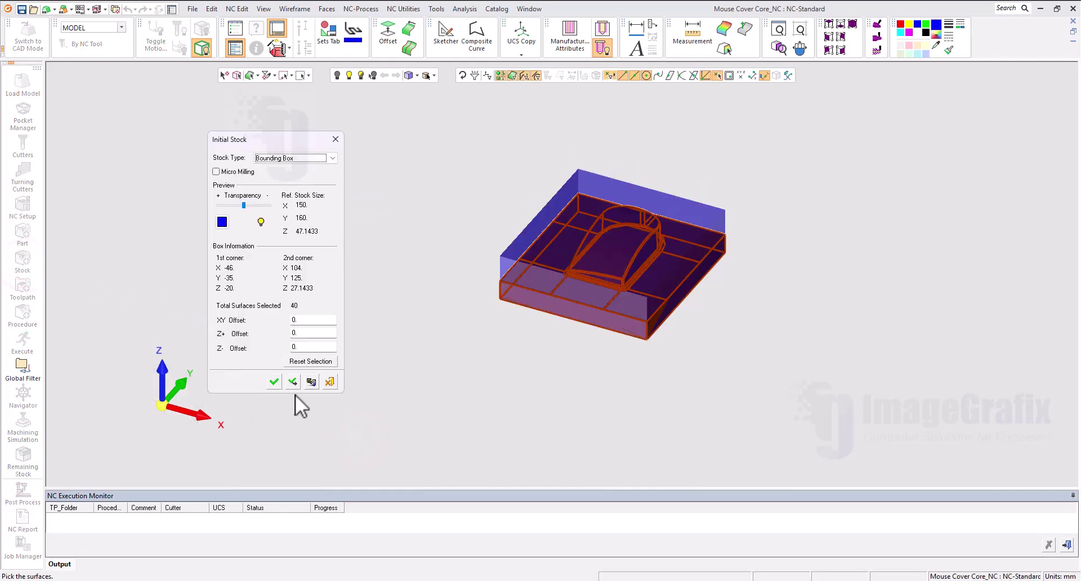
pyautogui.click(271, 382)
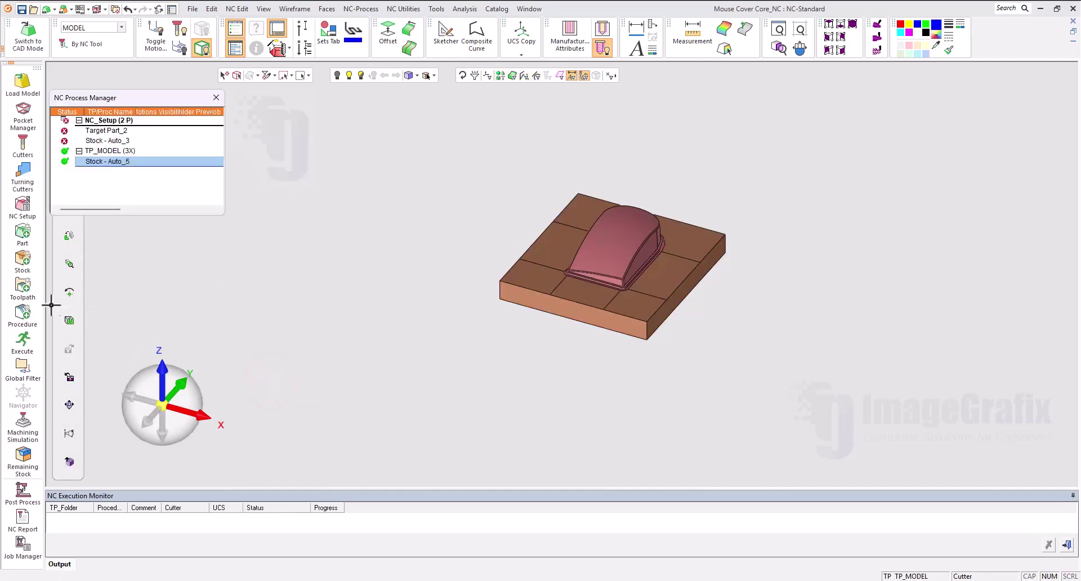
# Start a Rough Spiral volume-milling procedure using the FLAT16-H cutter.
pyautogui.click(24, 318)
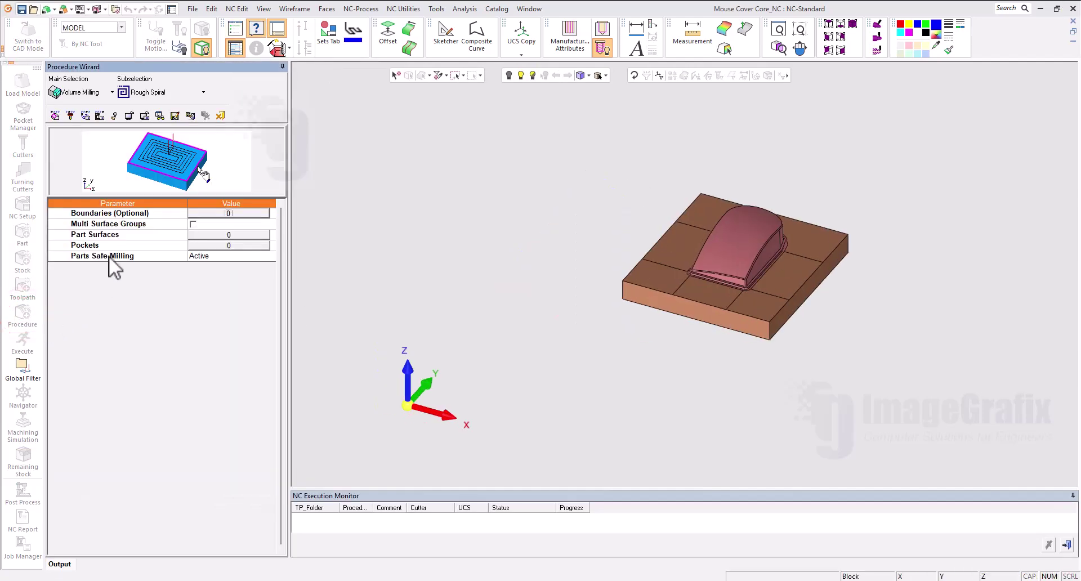
pyautogui.click(72, 116)
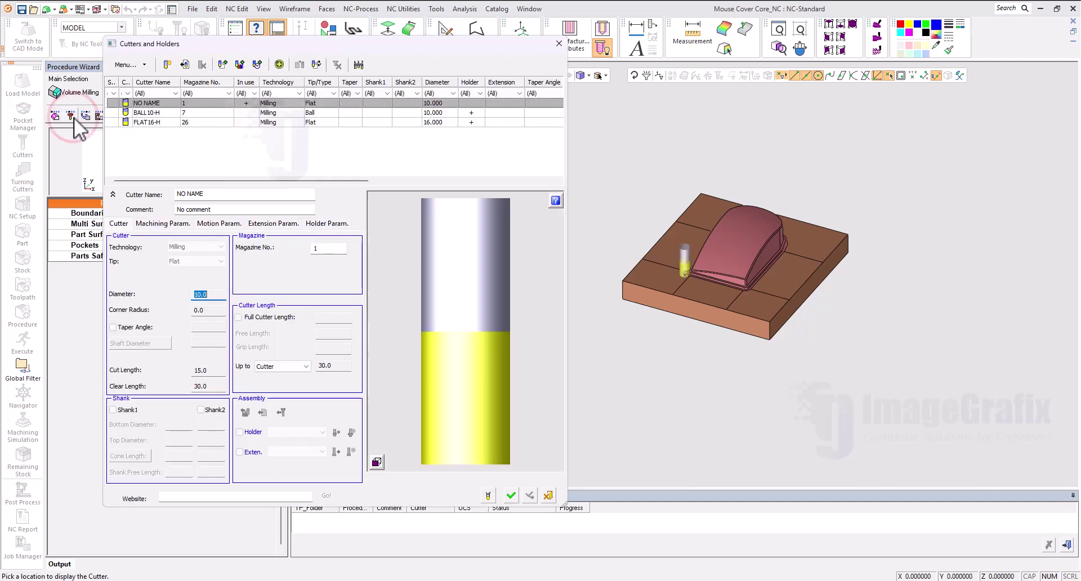
pyautogui.click(157, 123)
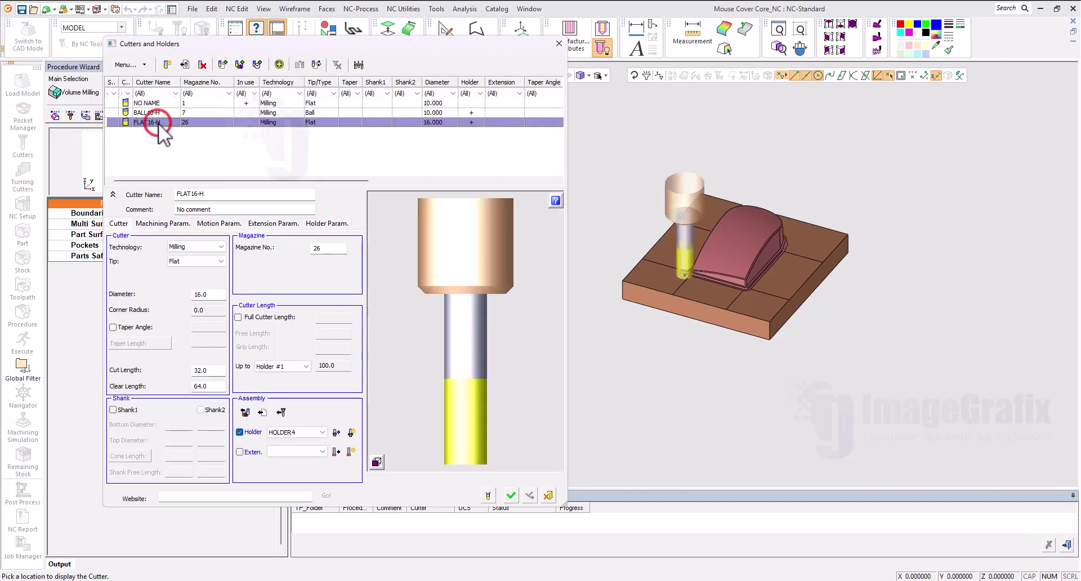
pyautogui.click(510, 496)
# Select all 40 displayed part surfaces as the procedure geometry.
pyautogui.moveTo(299, 209)
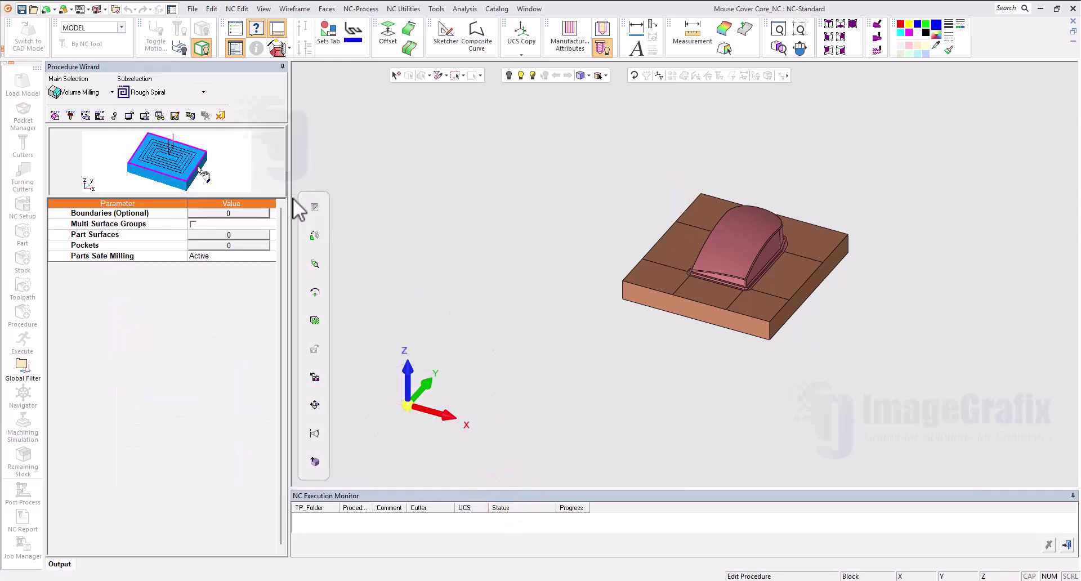
pyautogui.click(57, 116)
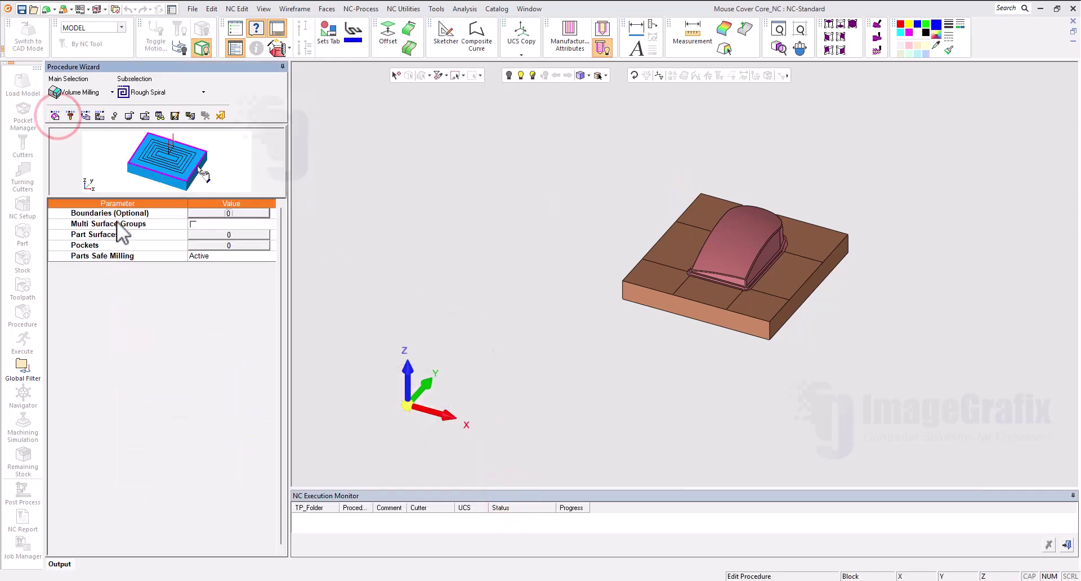
pyautogui.click(228, 234)
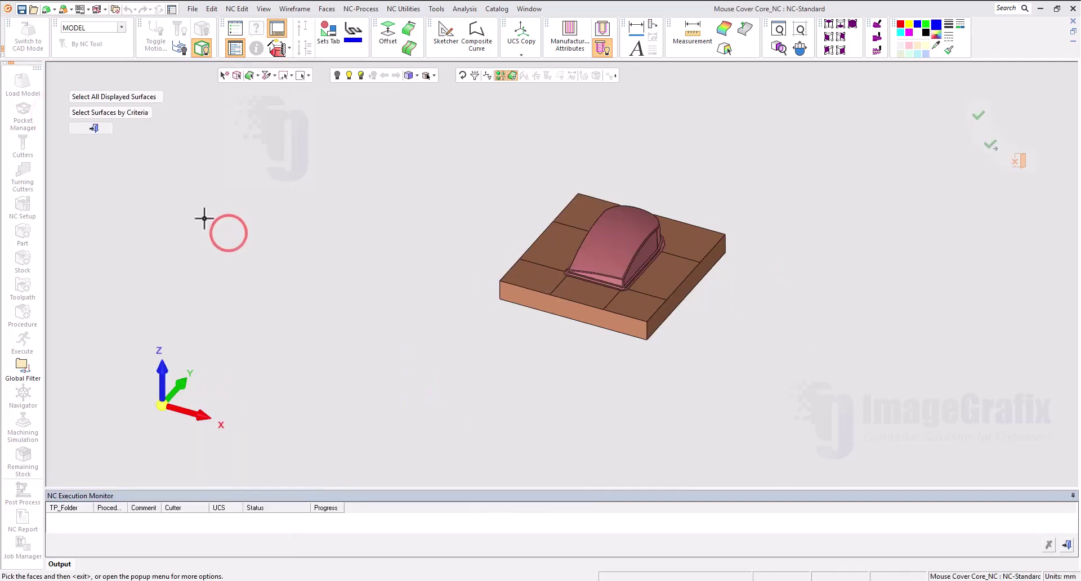
pyautogui.click(132, 97)
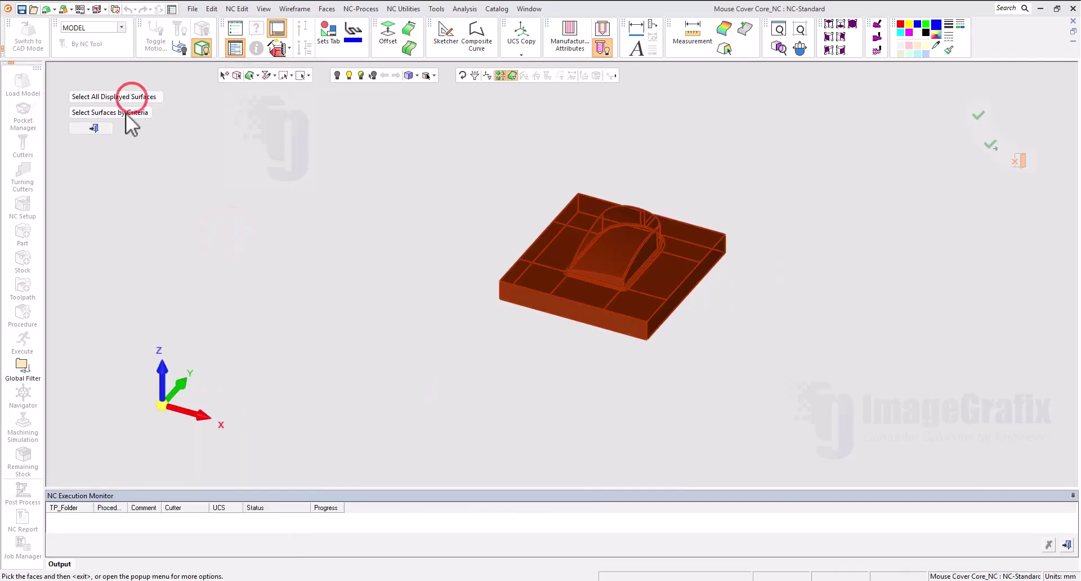
pyautogui.click(93, 129)
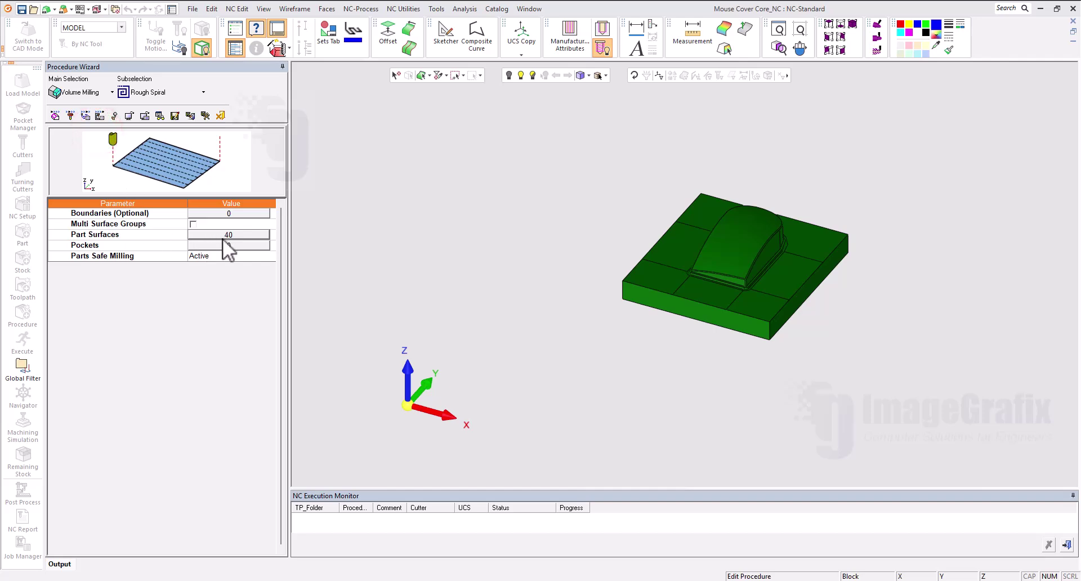
# Show the full parameter list and set the Cutting Mode to Climb.
pyautogui.click(86, 116)
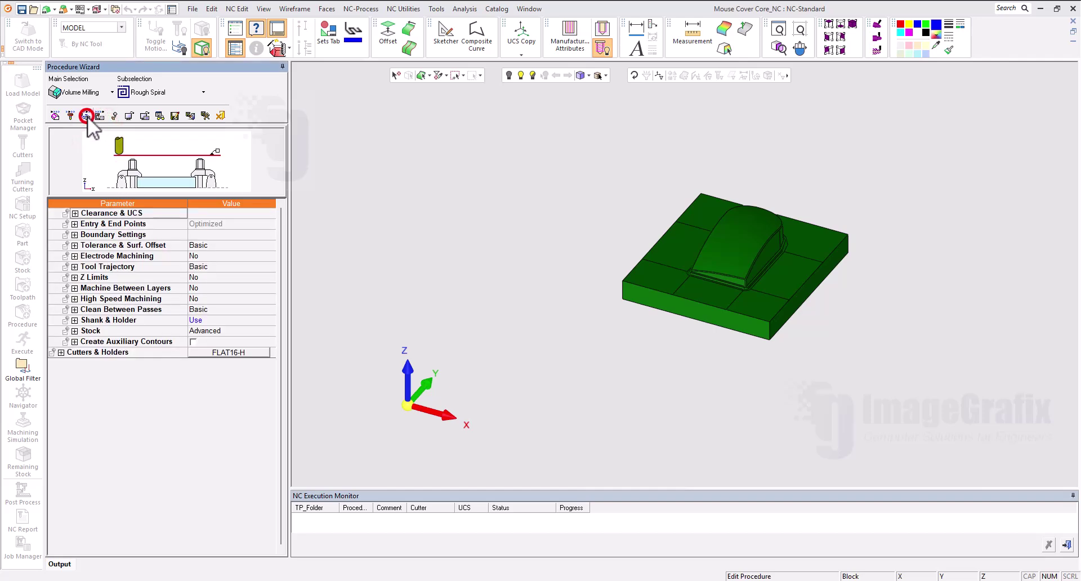
pyautogui.click(147, 116)
pyautogui.click(501, 323)
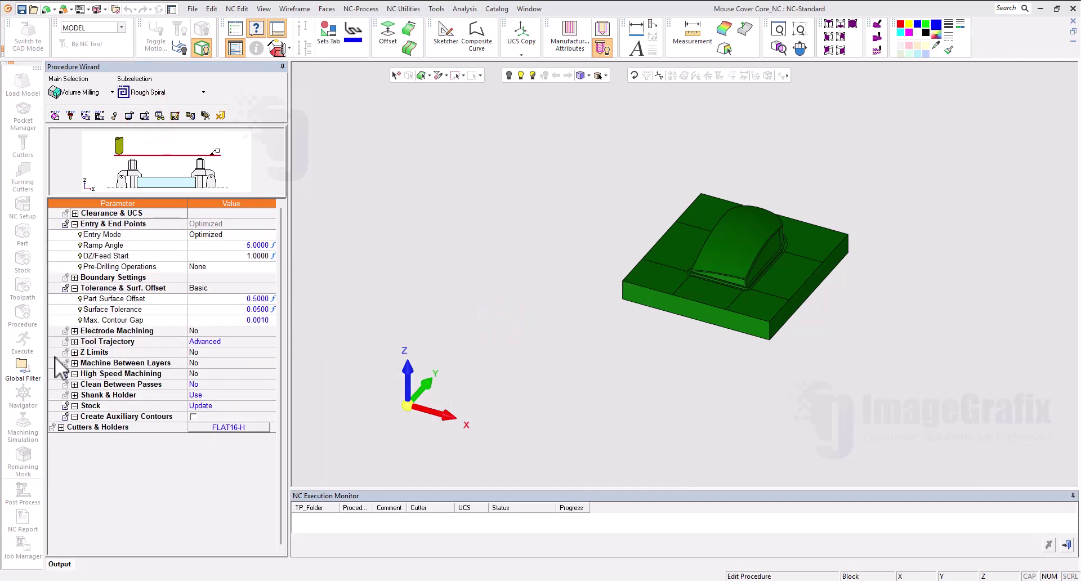
pyautogui.click(74, 341)
pyautogui.click(215, 351)
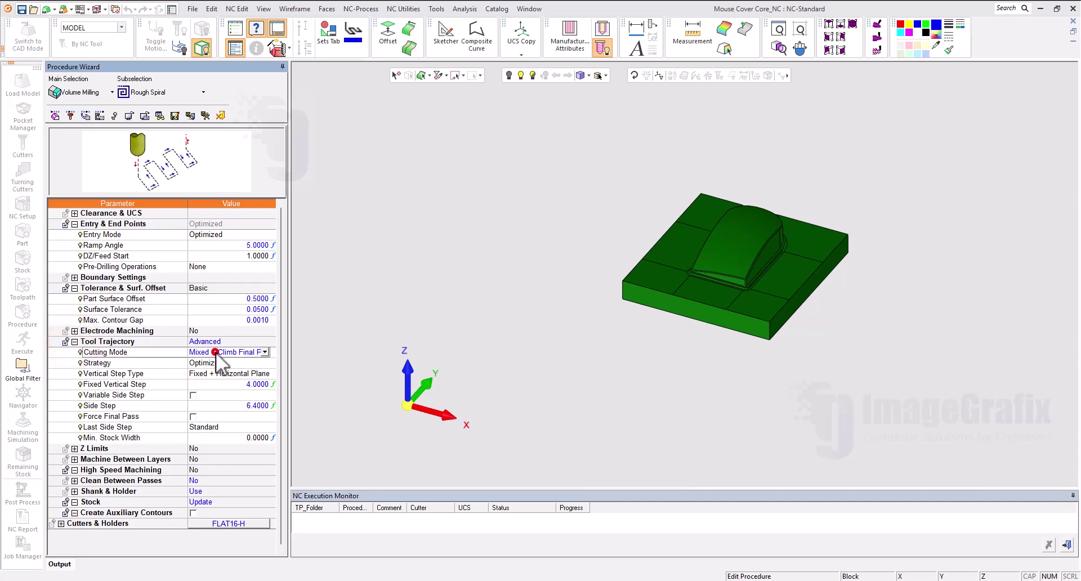
pyautogui.click(216, 350)
pyautogui.click(211, 364)
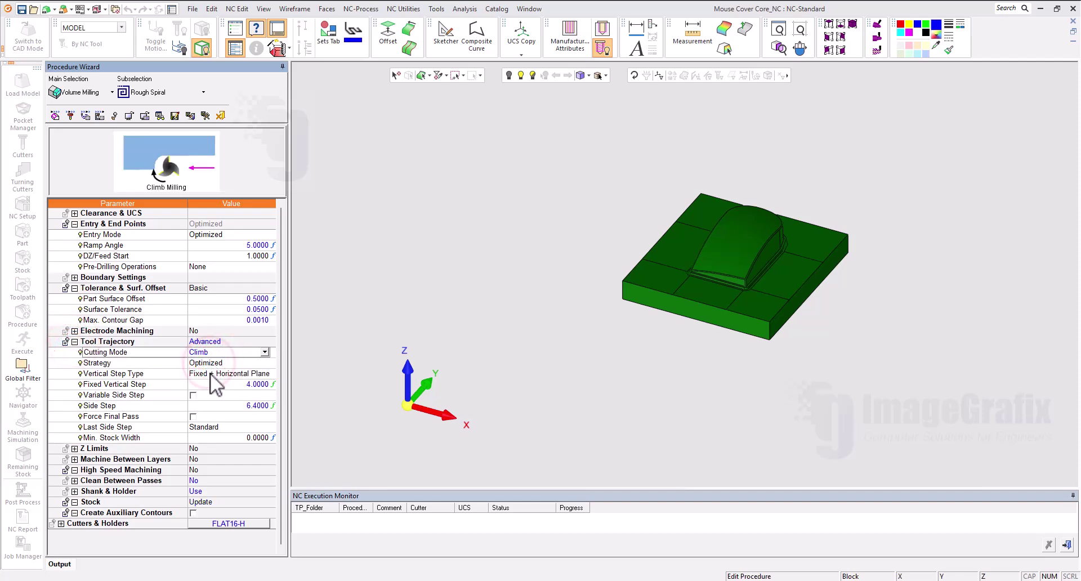
# Set Vertical Step Type to Fixed and Stock handling to Advanced.
pyautogui.click(211, 372)
pyautogui.click(211, 373)
pyautogui.click(211, 387)
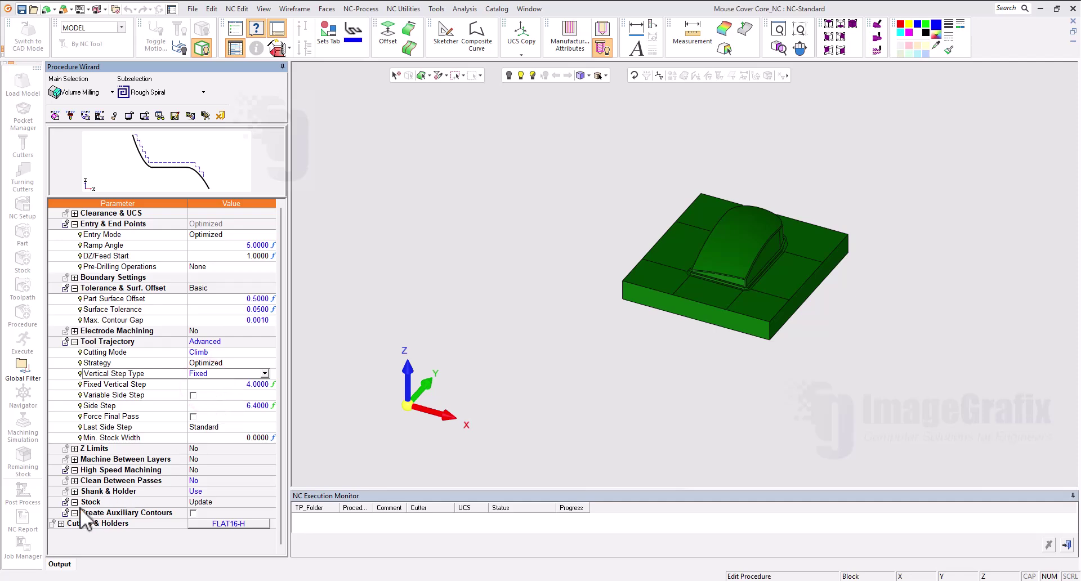
pyautogui.click(207, 502)
pyautogui.click(210, 501)
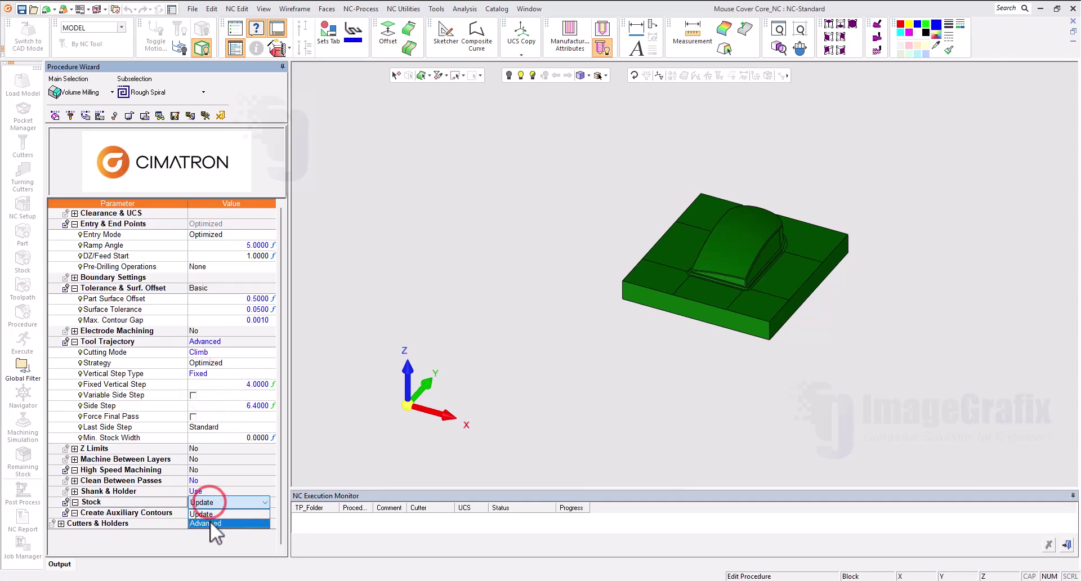
pyautogui.click(210, 522)
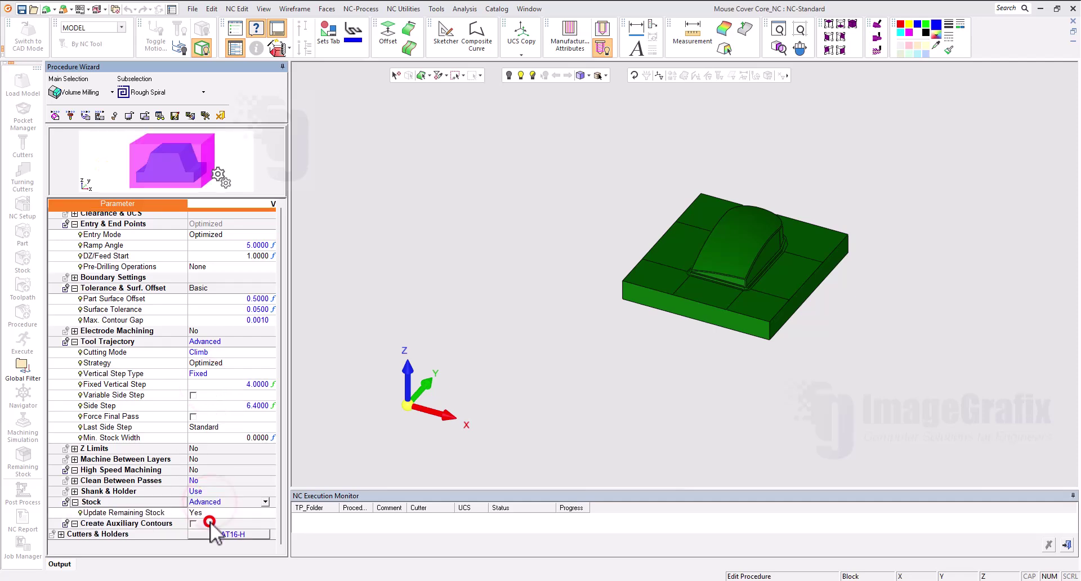
pyautogui.click(282, 455)
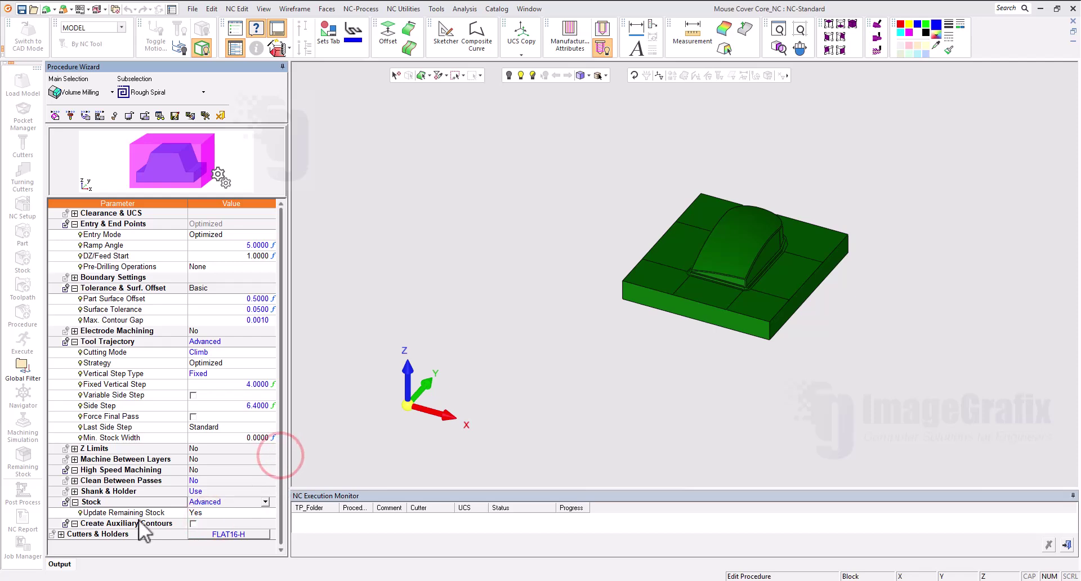
# Save and execute R-Spiral_6, then hide its toolpath in the widened process tree.
pyautogui.click(102, 116)
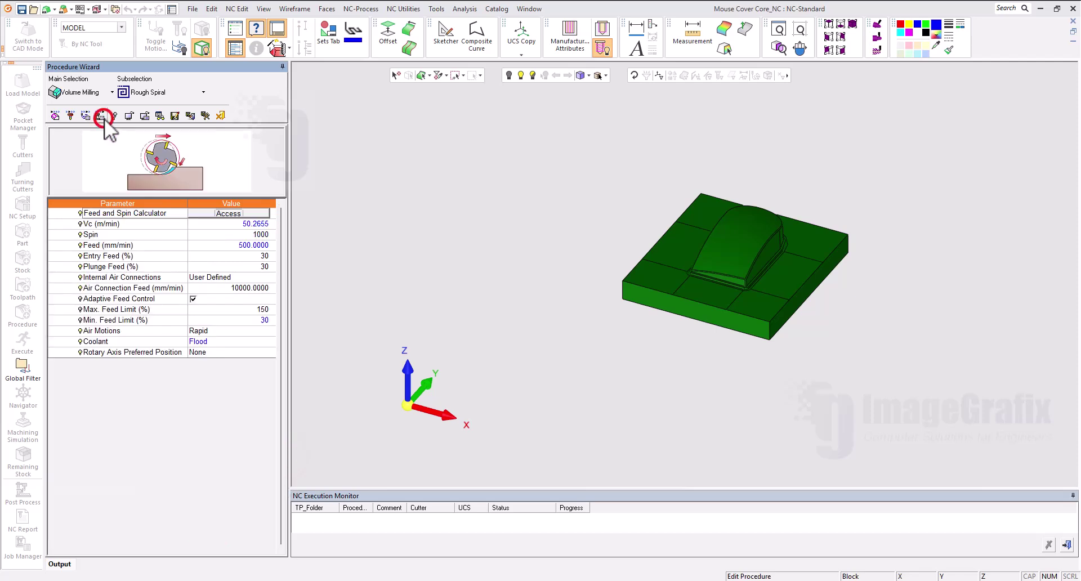
pyautogui.click(204, 116)
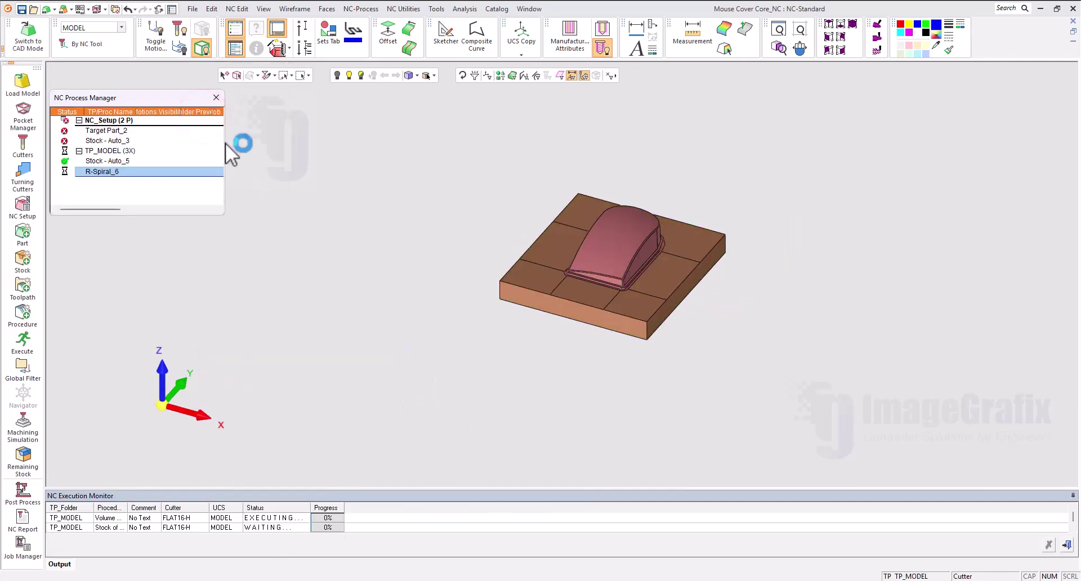
pyautogui.moveTo(224, 142); pyautogui.dragTo(477, 152)
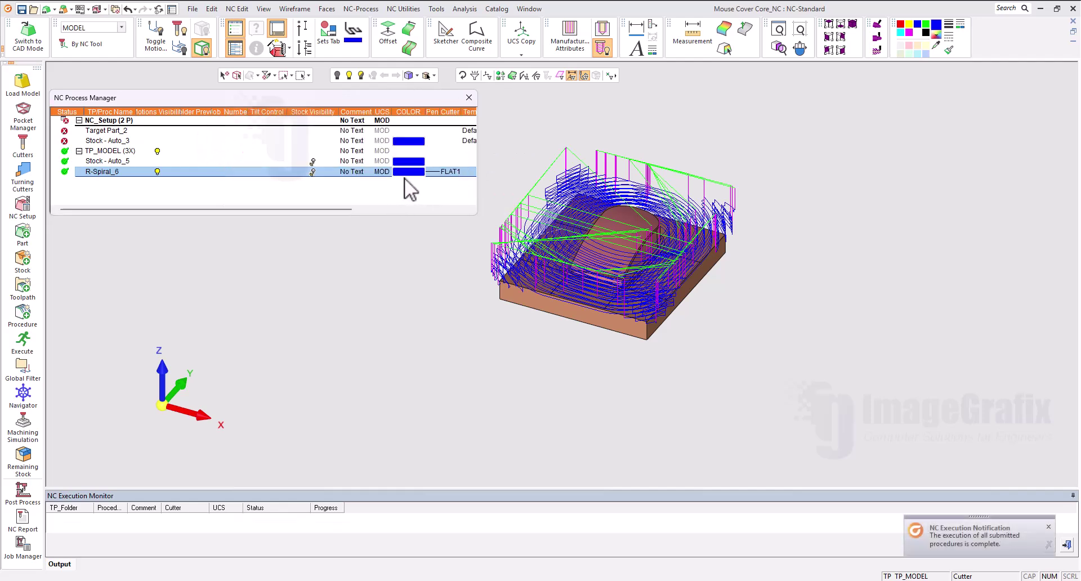
pyautogui.click(157, 171)
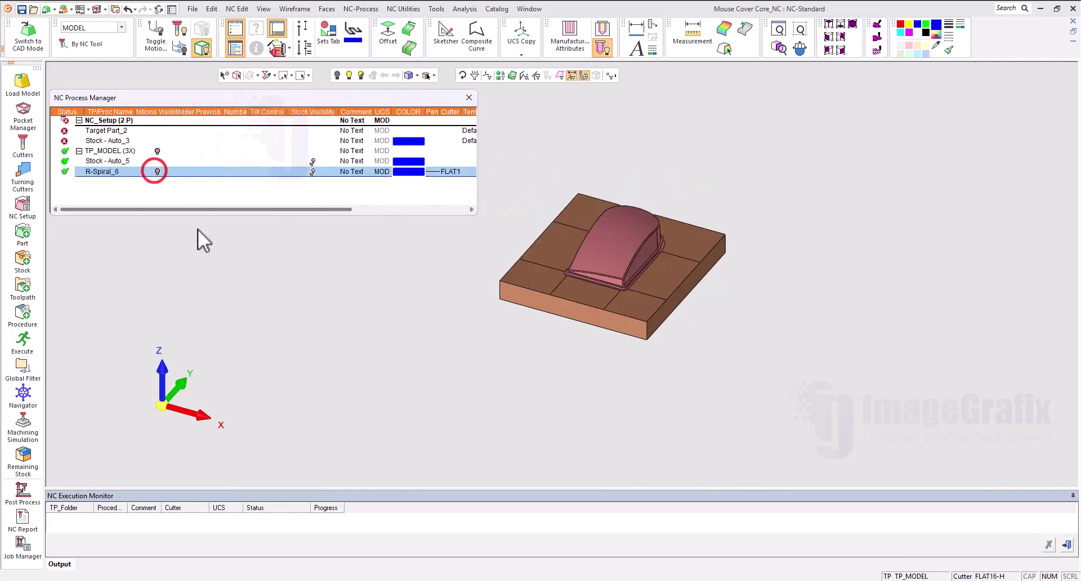
# Start a Surface Milling Finish Mill By Limit Angle procedure with the BALL10-H cutter.
pyautogui.click(24, 319)
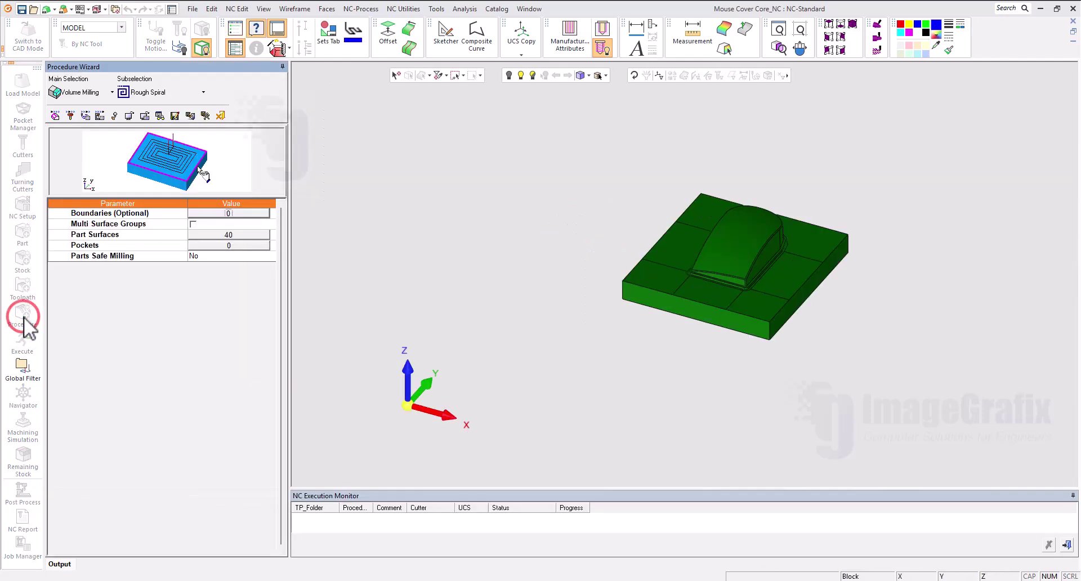
pyautogui.click(111, 92)
pyautogui.click(94, 122)
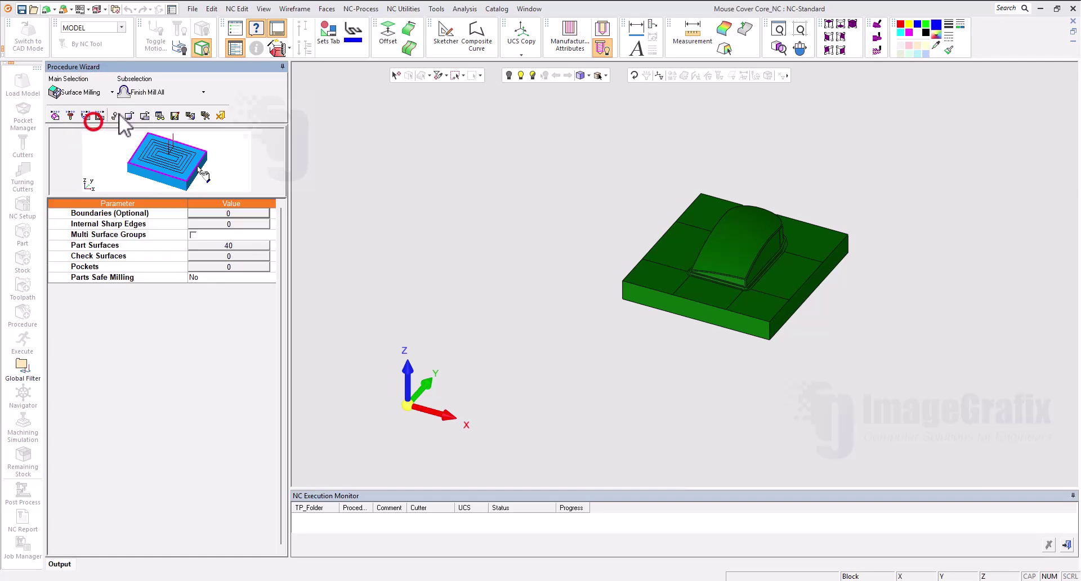
pyautogui.click(162, 92)
pyautogui.click(154, 121)
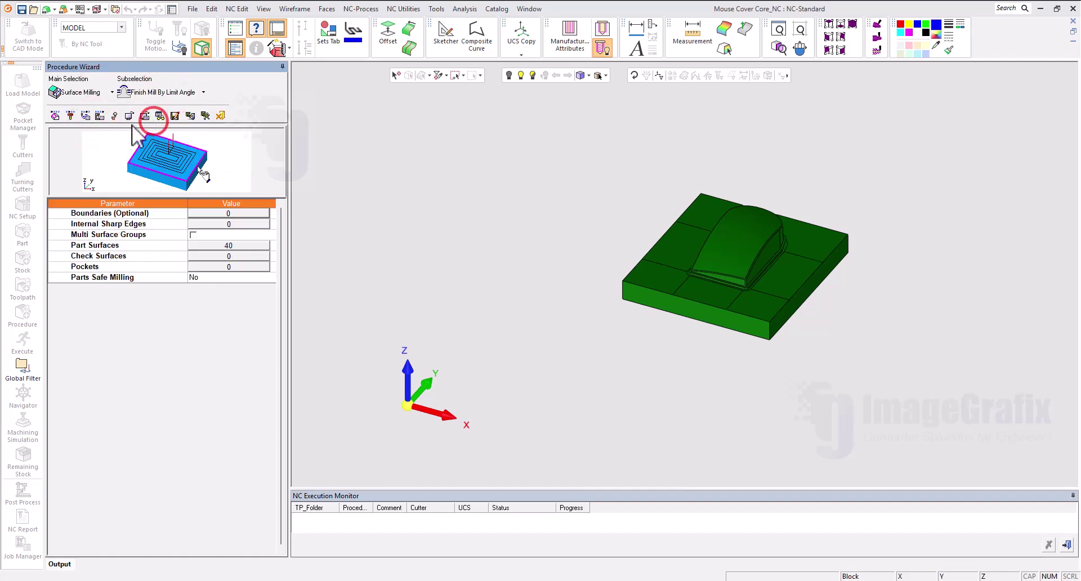
pyautogui.click(69, 117)
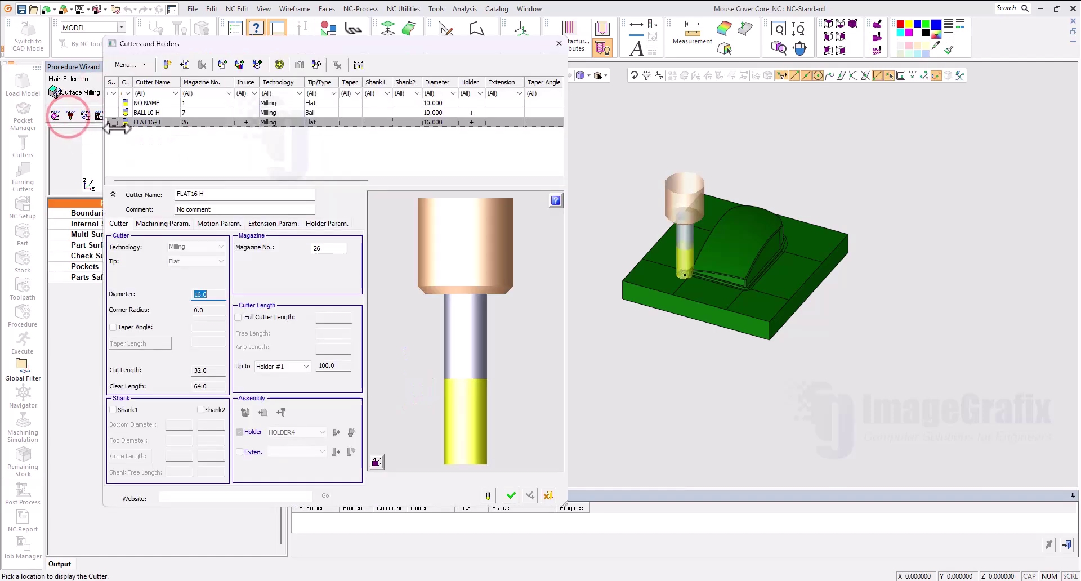
pyautogui.click(146, 113)
pyautogui.click(514, 498)
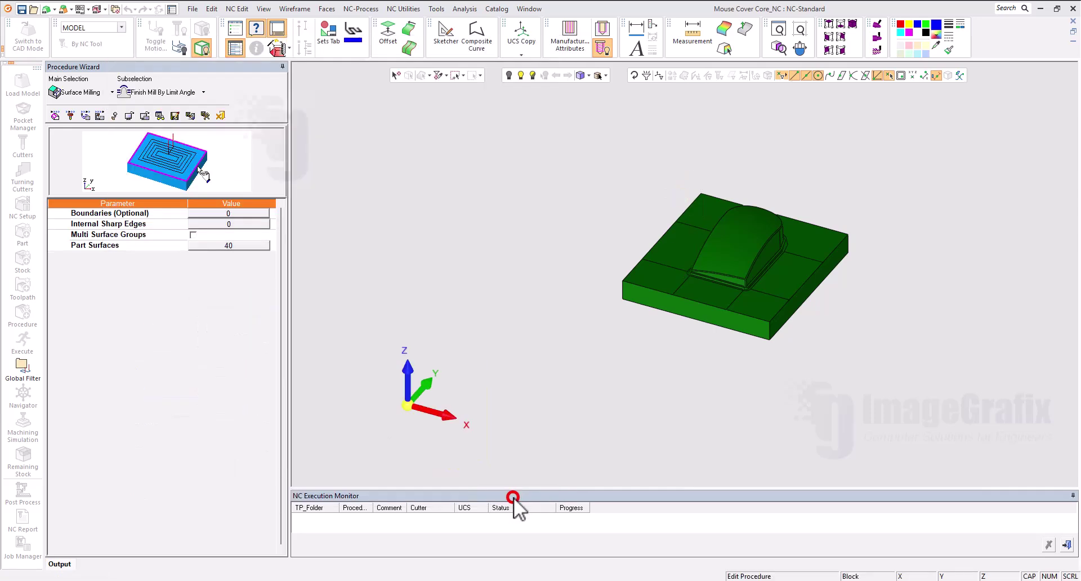
pyautogui.click(176, 347)
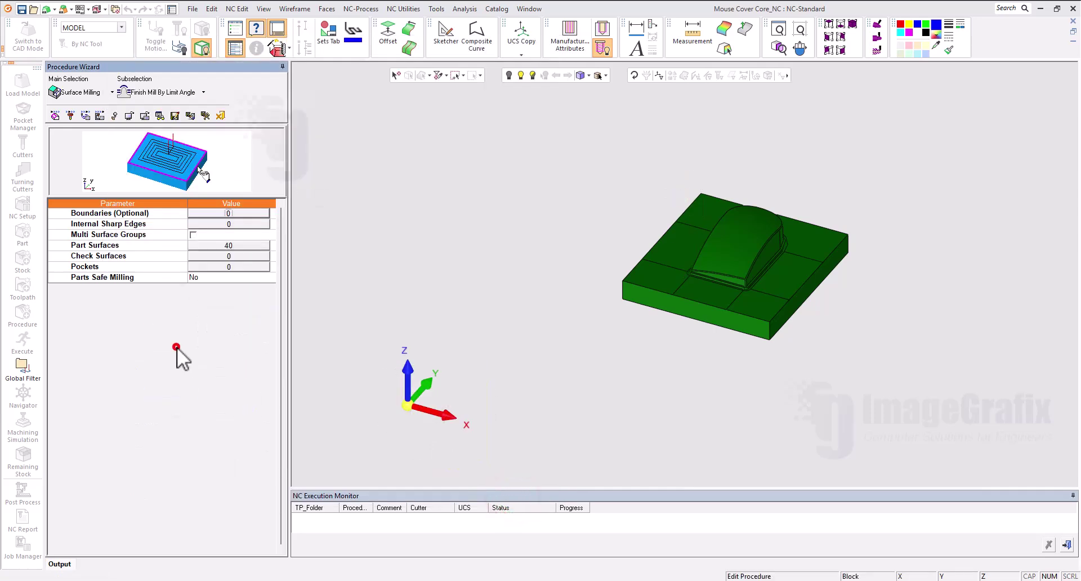
# Pick the block's bottom planar face as the procedure's single boundary.
pyautogui.click(228, 213)
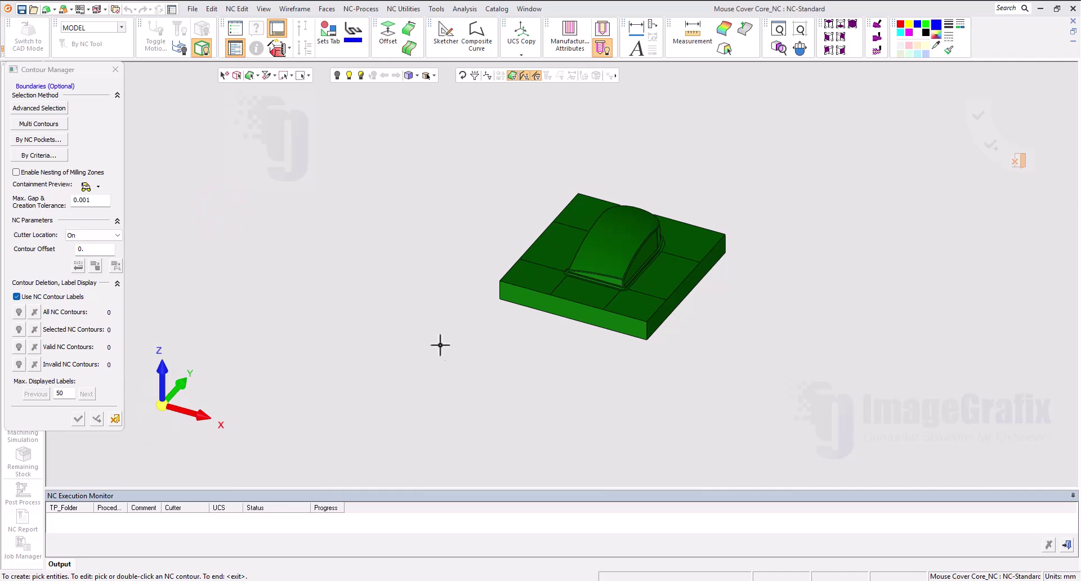
pyautogui.moveTo(440, 344); pyautogui.dragTo(444, 265, button='middle')
pyautogui.click(582, 297)
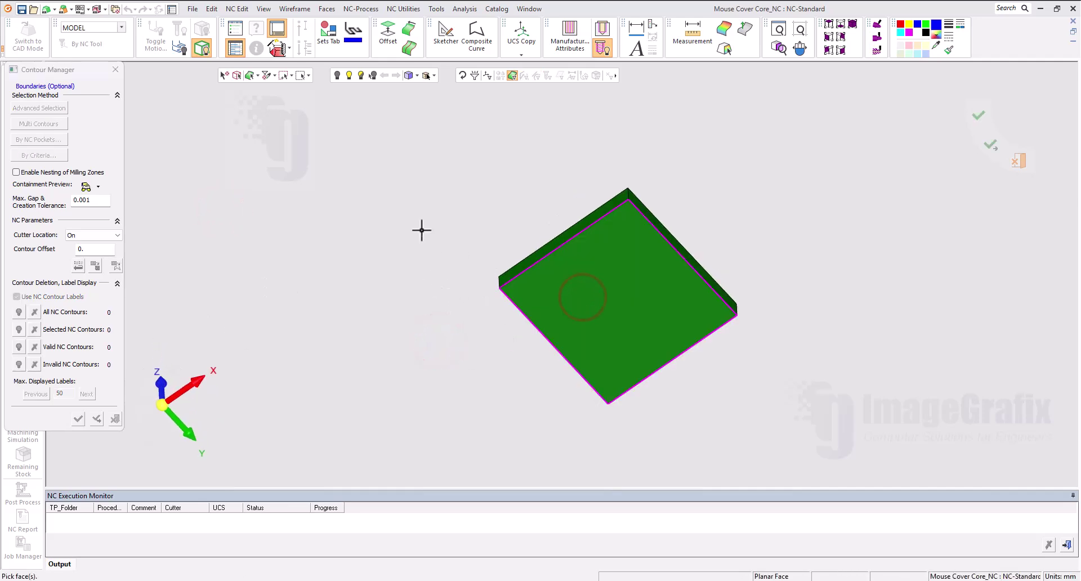
pyautogui.middleClick(358, 240)
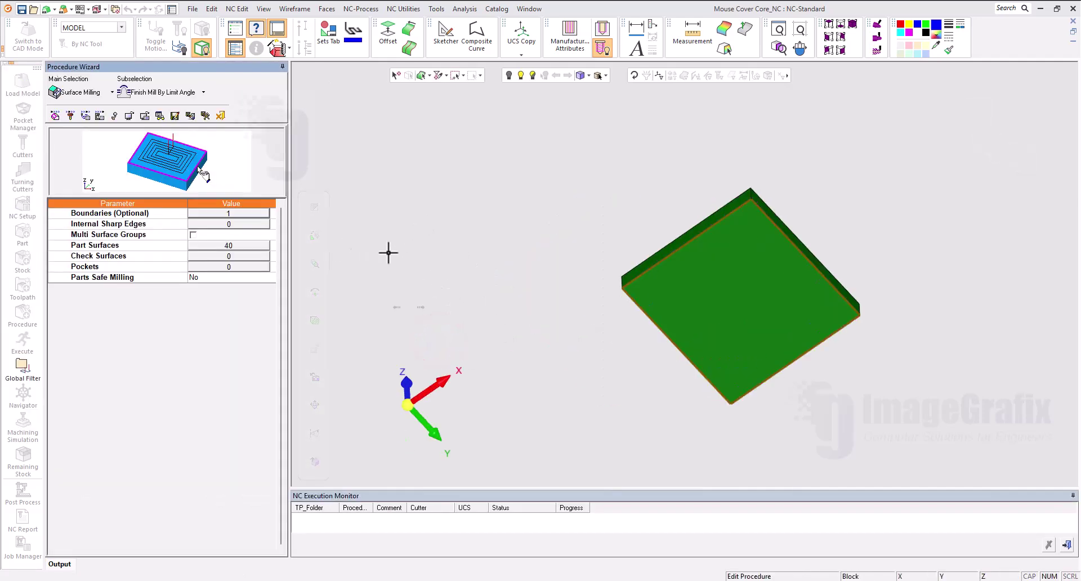
pyautogui.moveTo(436, 282); pyautogui.dragTo(471, 317, button='middle')
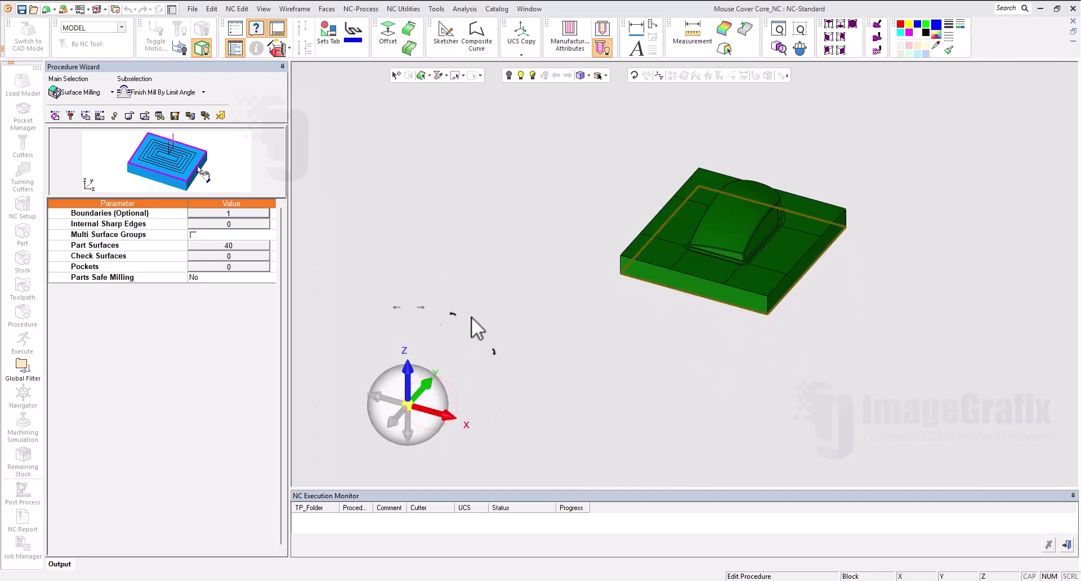
pyautogui.scroll(-3, 676, 264)
pyautogui.scroll(3, 722, 259)
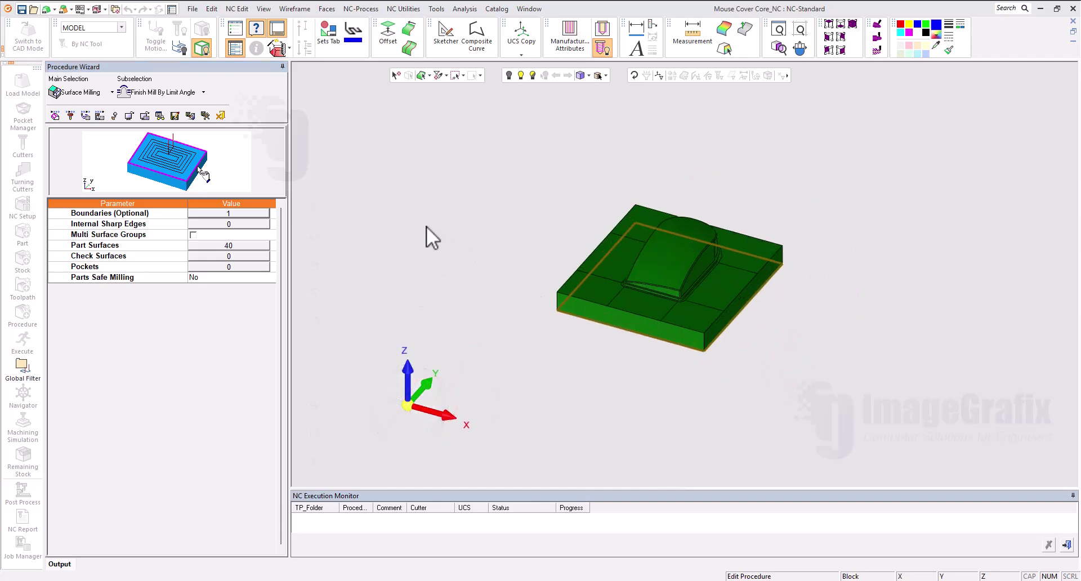
# Reset the Tool Trajectory parameters to preferred values.
pyautogui.click(86, 115)
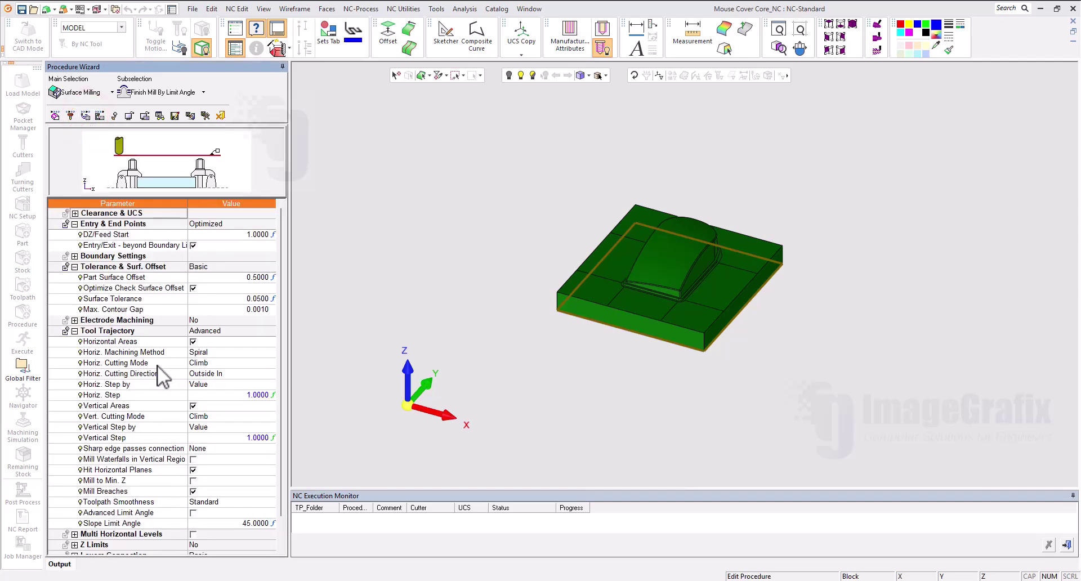
pyautogui.click(280, 290)
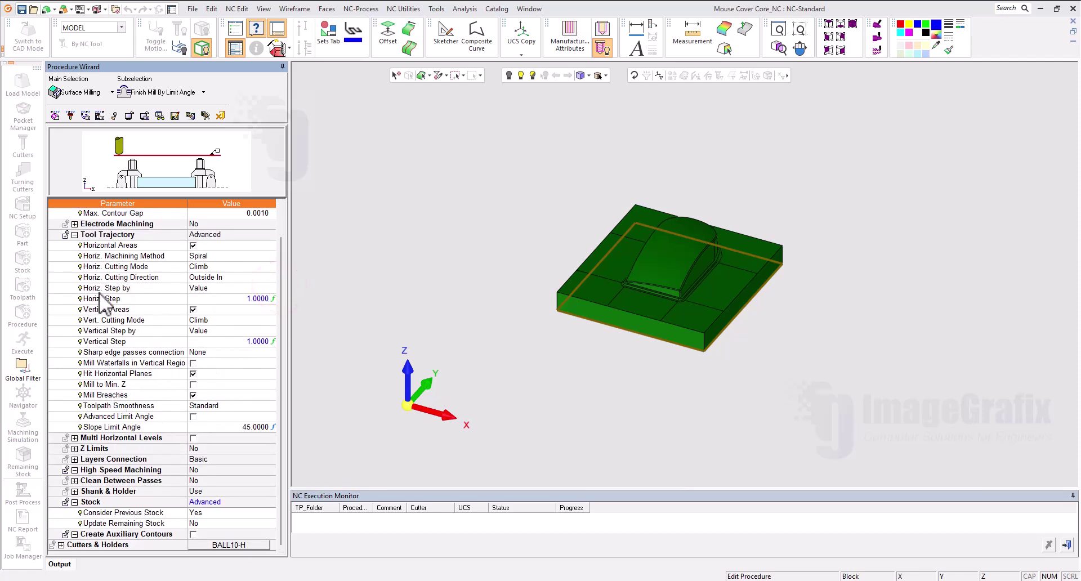
pyautogui.click(146, 116)
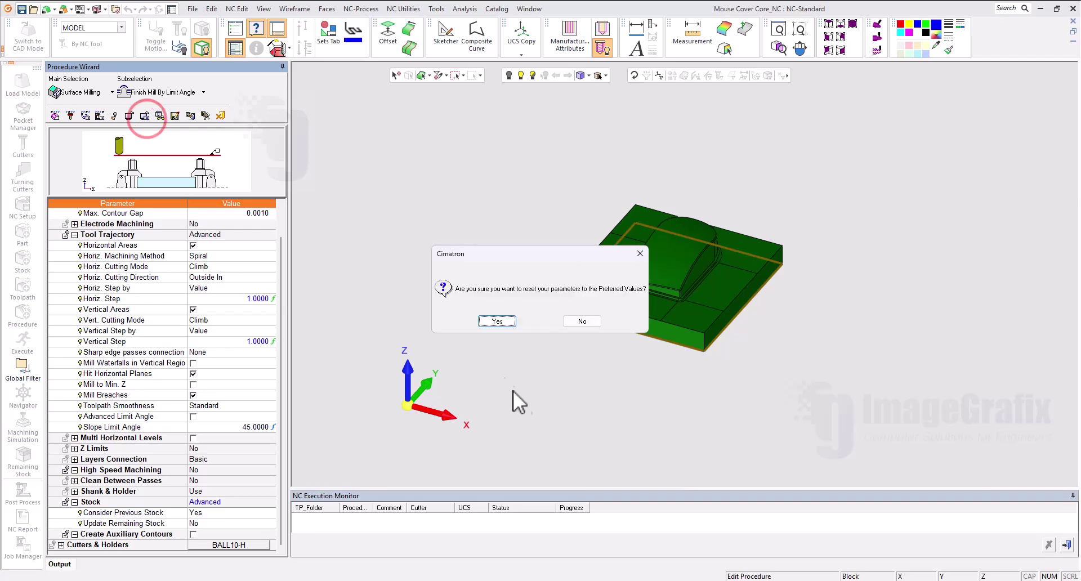
pyautogui.click(496, 320)
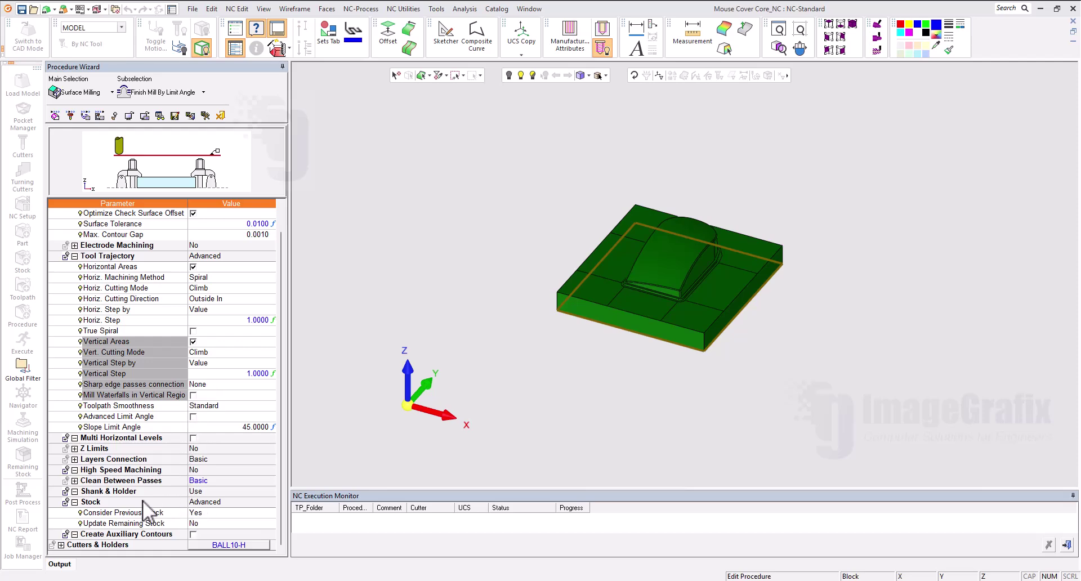
# Set Update Remaining Stock to Yes, then save and execute the procedure.
pyautogui.click(203, 523)
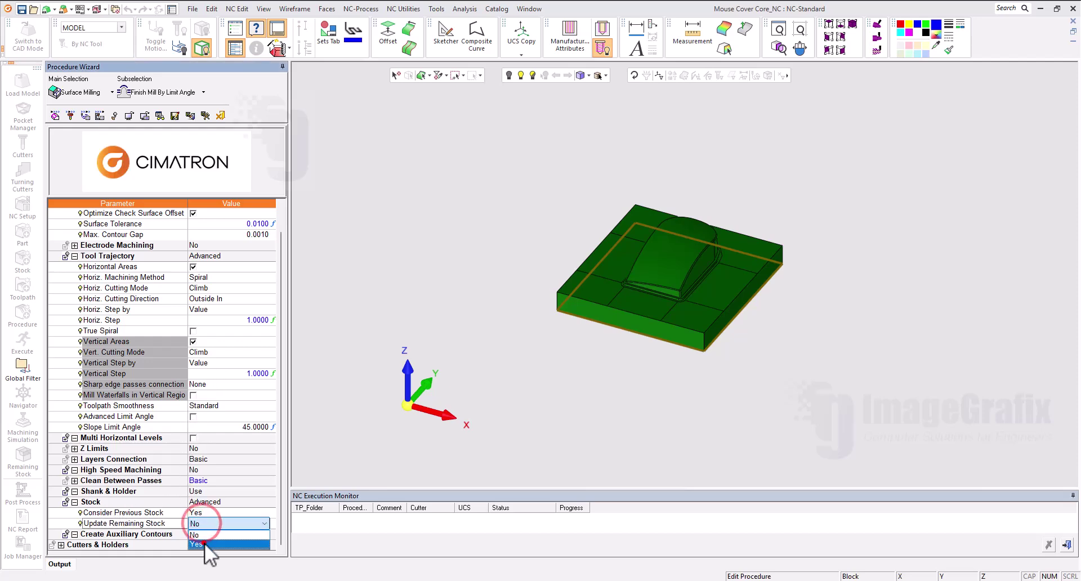
pyautogui.click(204, 534)
pyautogui.click(279, 413)
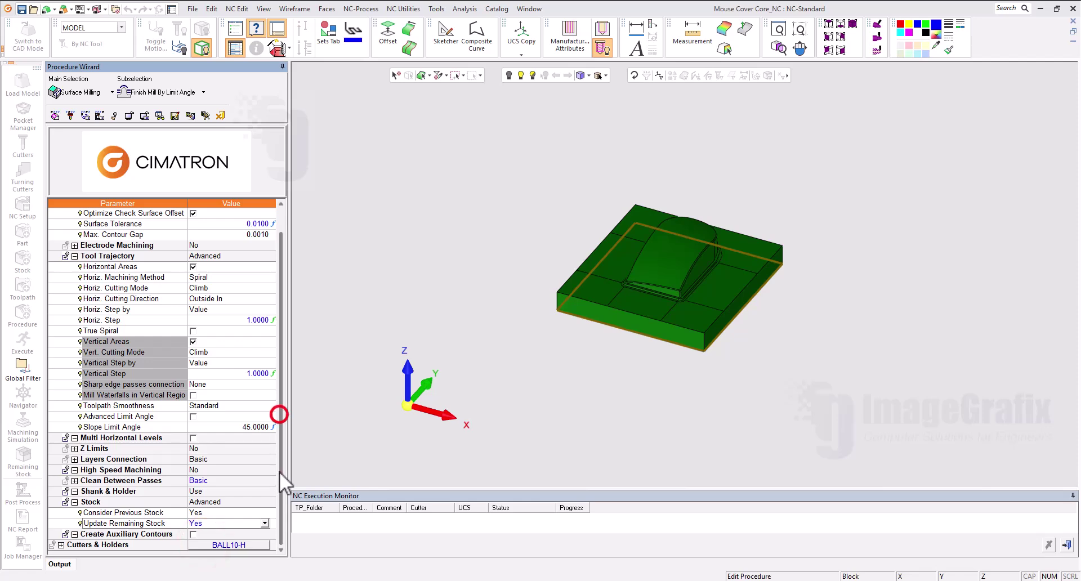
pyautogui.click(102, 116)
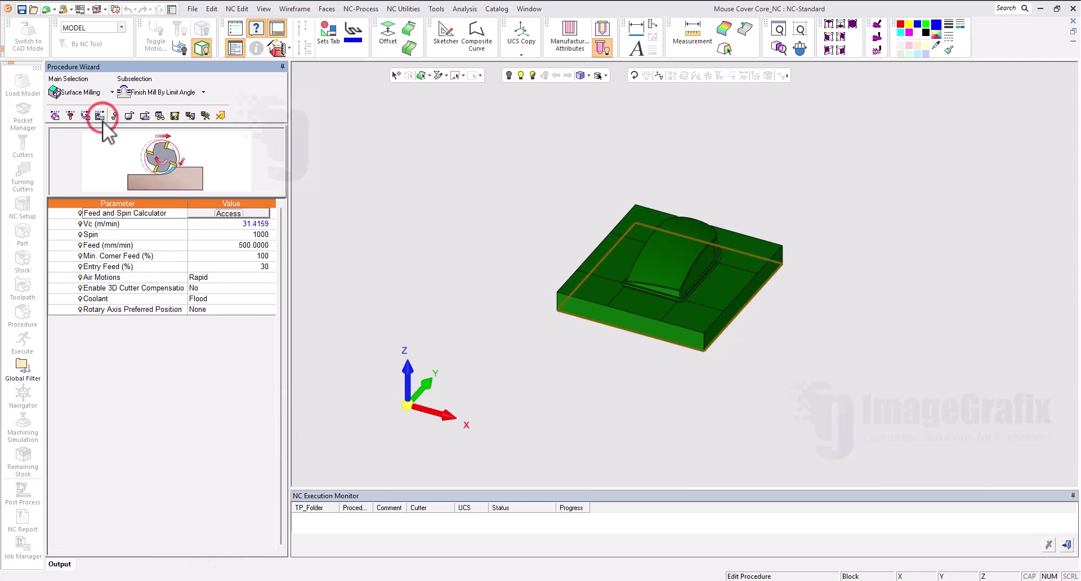
pyautogui.click(204, 116)
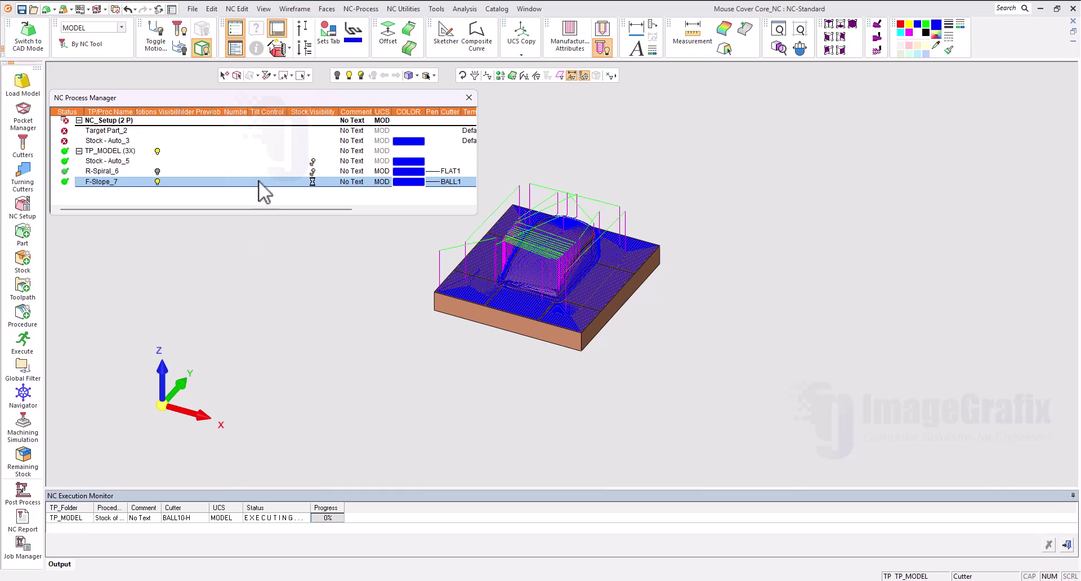
# Set the F-Slope_7 toolpath colour to yellow in the process manager.
pyautogui.click(401, 182)
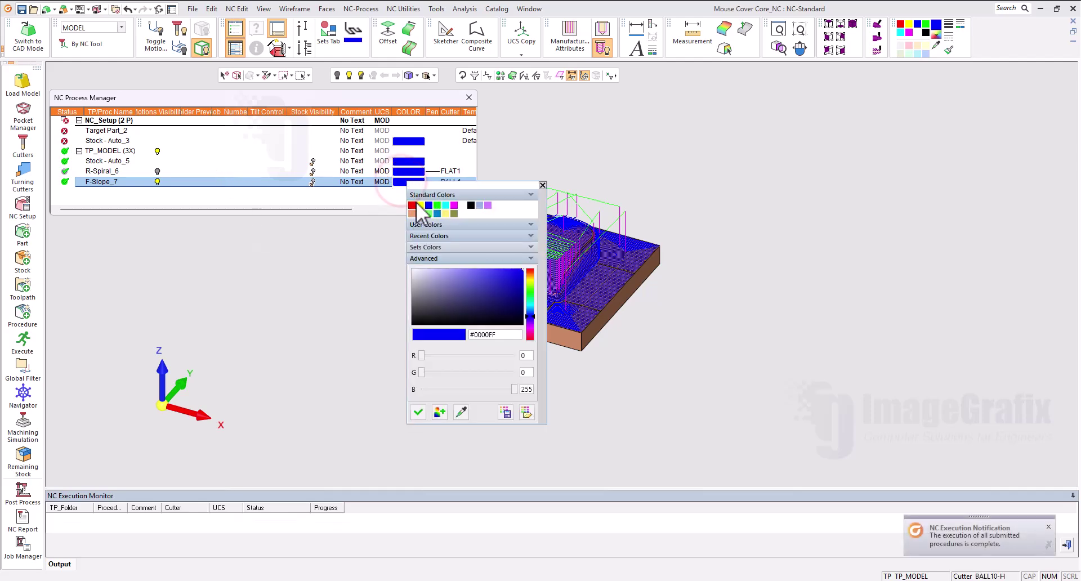
pyautogui.click(419, 205)
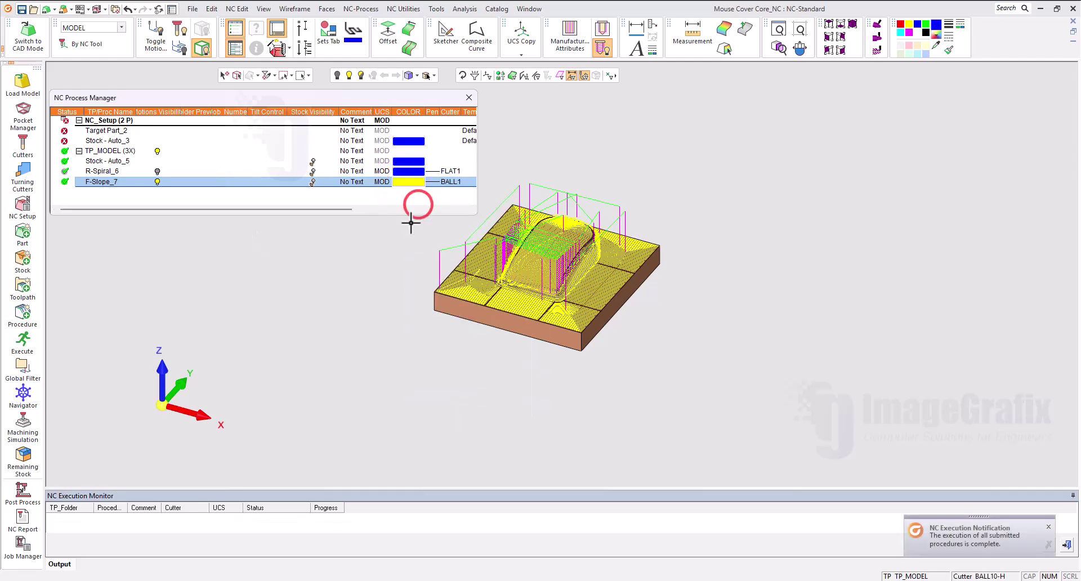
# Hide F-Slope_7 and add a copy of BALL10-H renamed BALL3 in a new procedure.
pyautogui.click(157, 181)
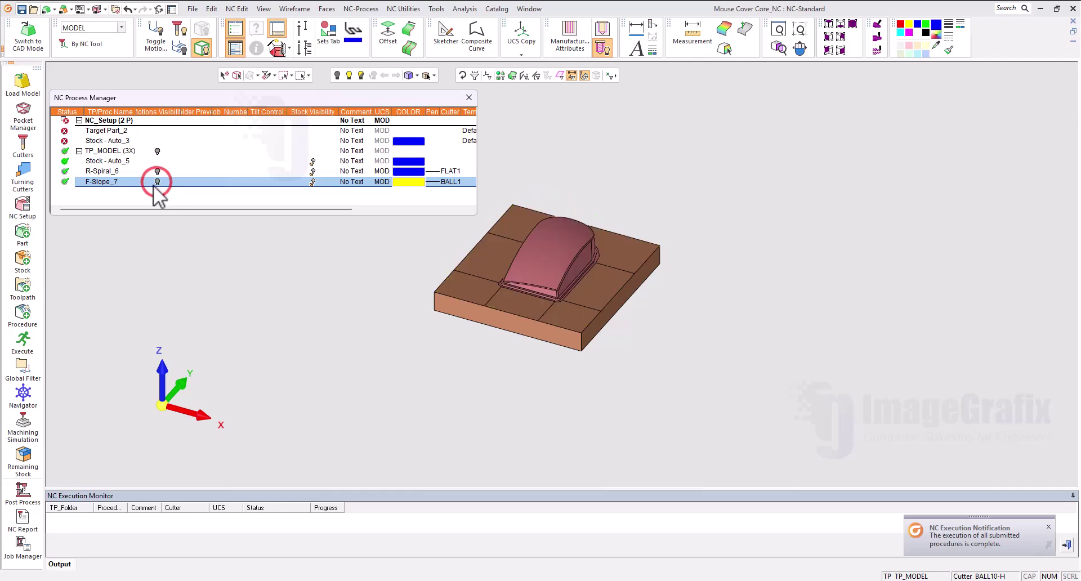
pyautogui.click(25, 312)
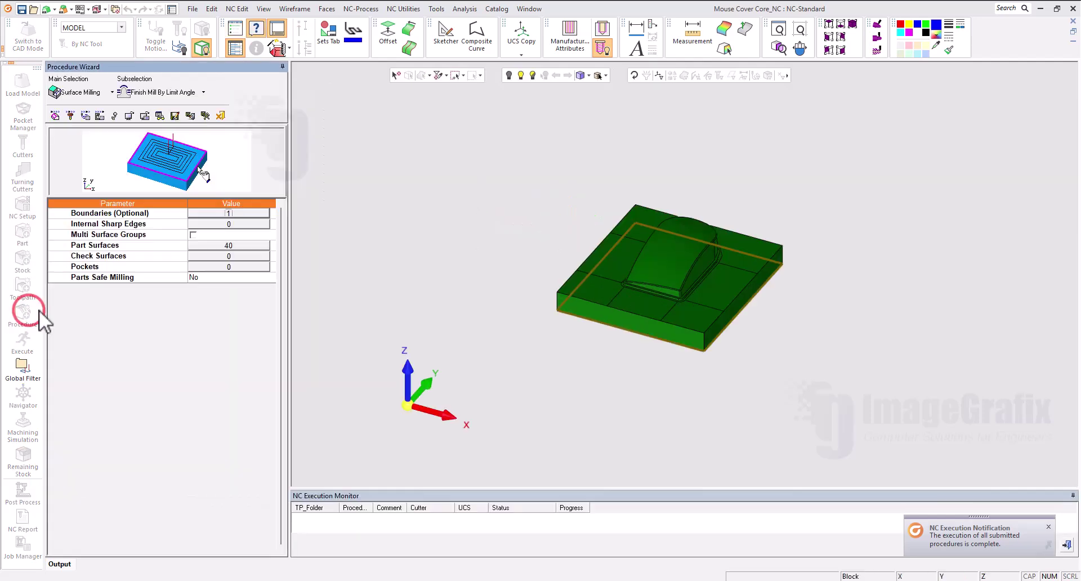
pyautogui.click(71, 116)
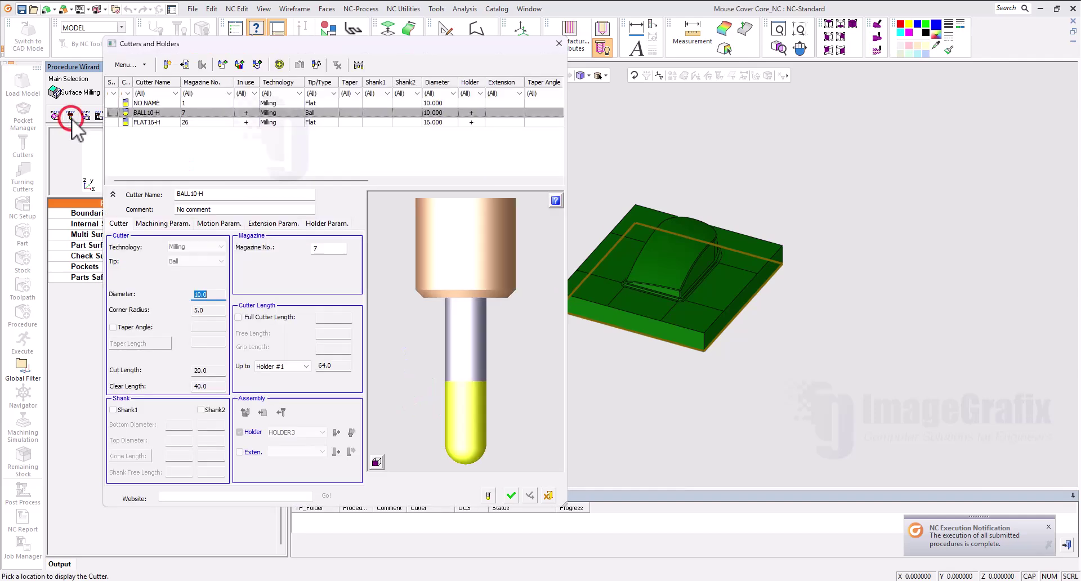
pyautogui.click(167, 64)
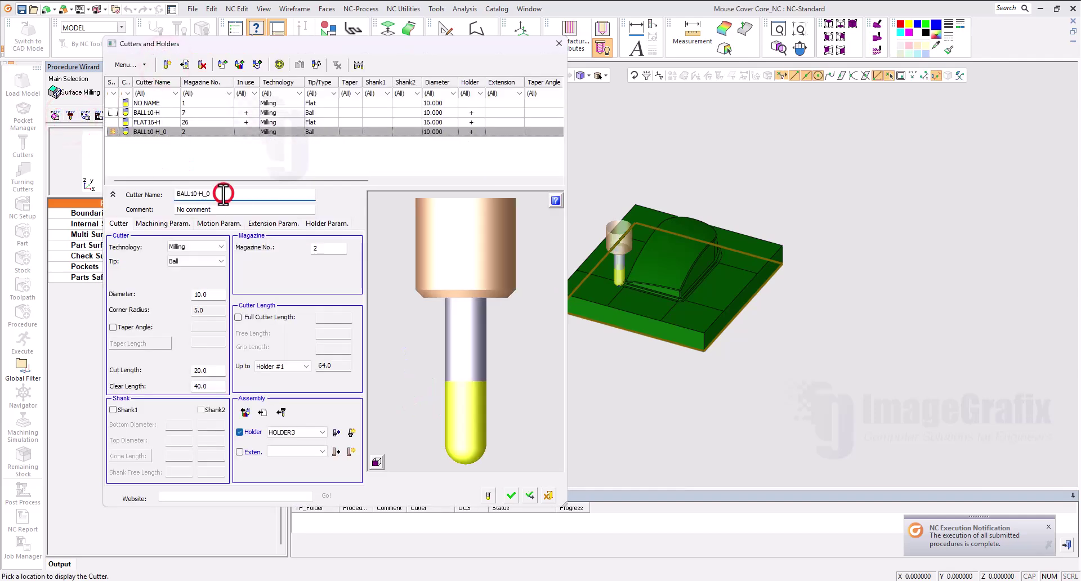
pyautogui.press('BackSpace')
# Give BALL3 a 3 mm diameter, 22 cut length and 75 clear length, and save it.
pyautogui.click(215, 294)
pyautogui.write('3')
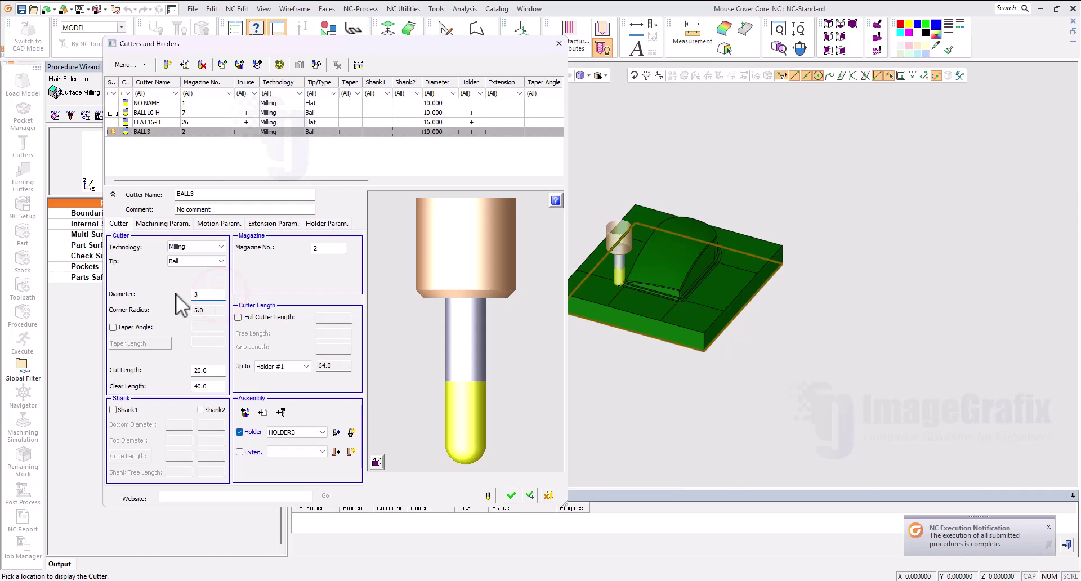
pyautogui.press('Return')
pyautogui.doubleClick(206, 370)
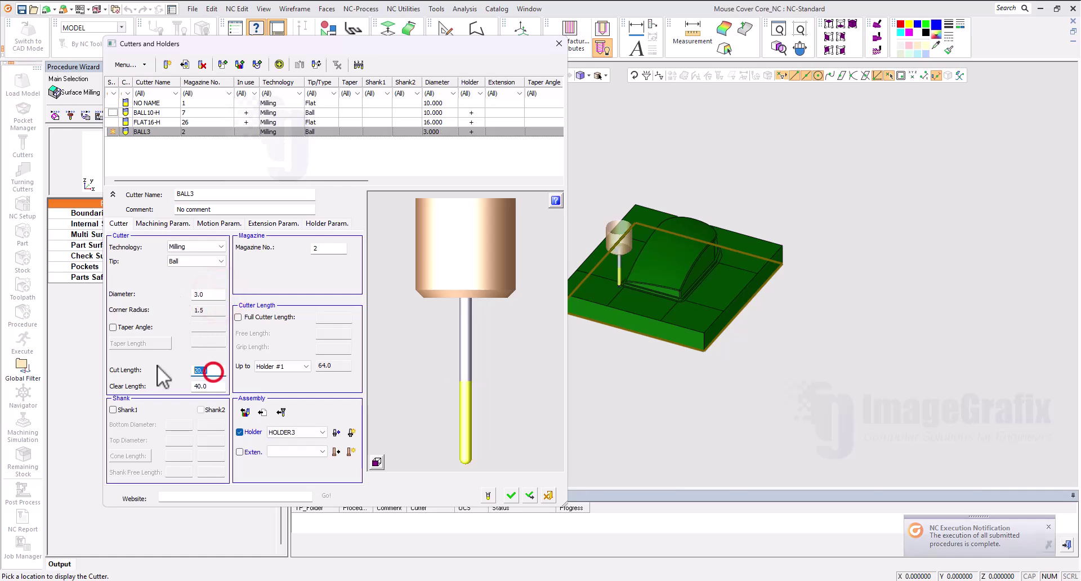
pyautogui.write('22.0')
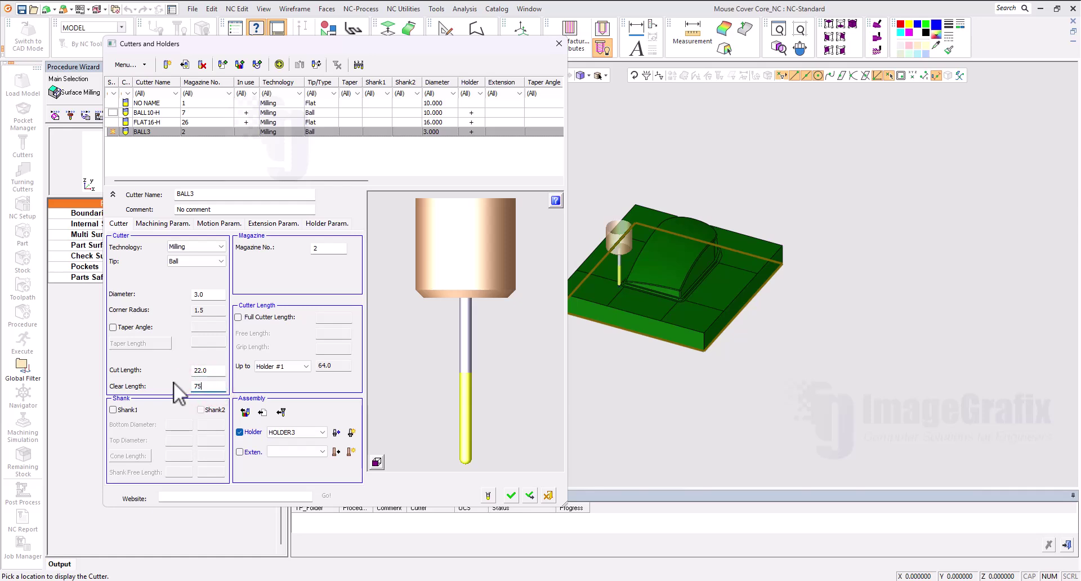
pyautogui.press('Return')
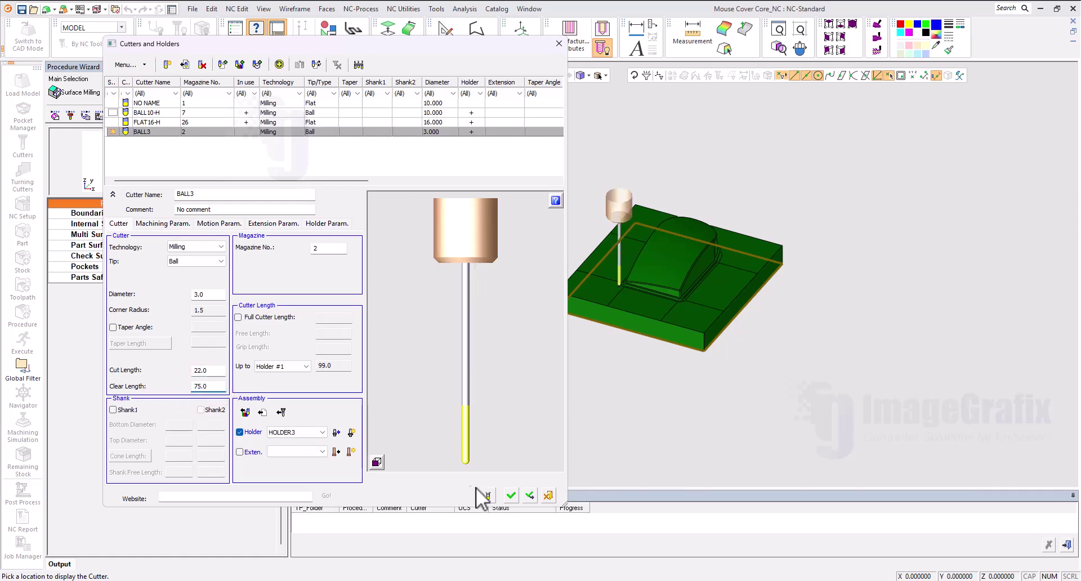
pyautogui.click(510, 497)
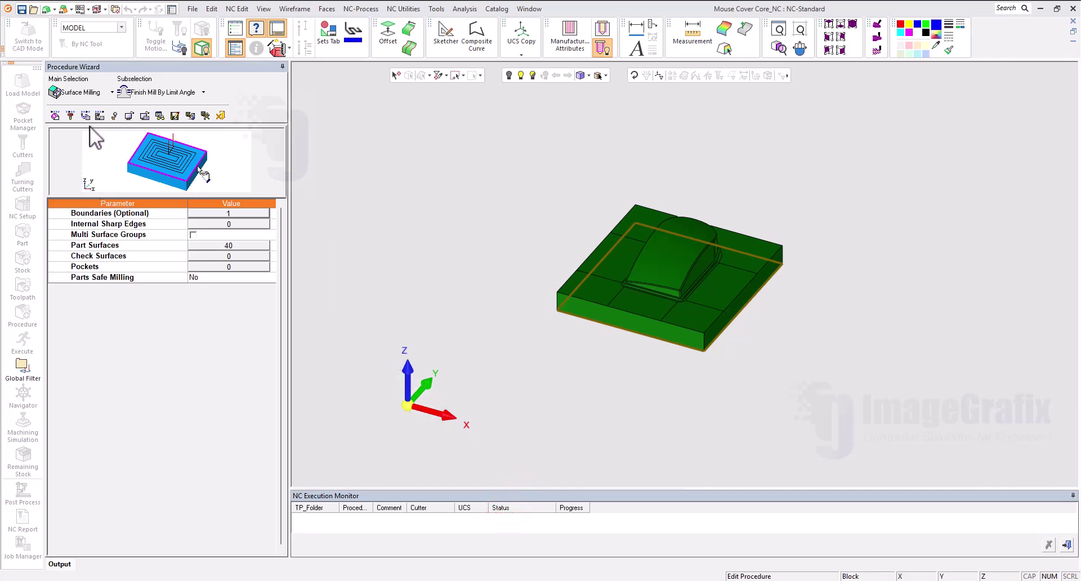
# Change the procedure type to Remachine with the Cleanup subtype and show detailed parameters.
pyautogui.click(93, 92)
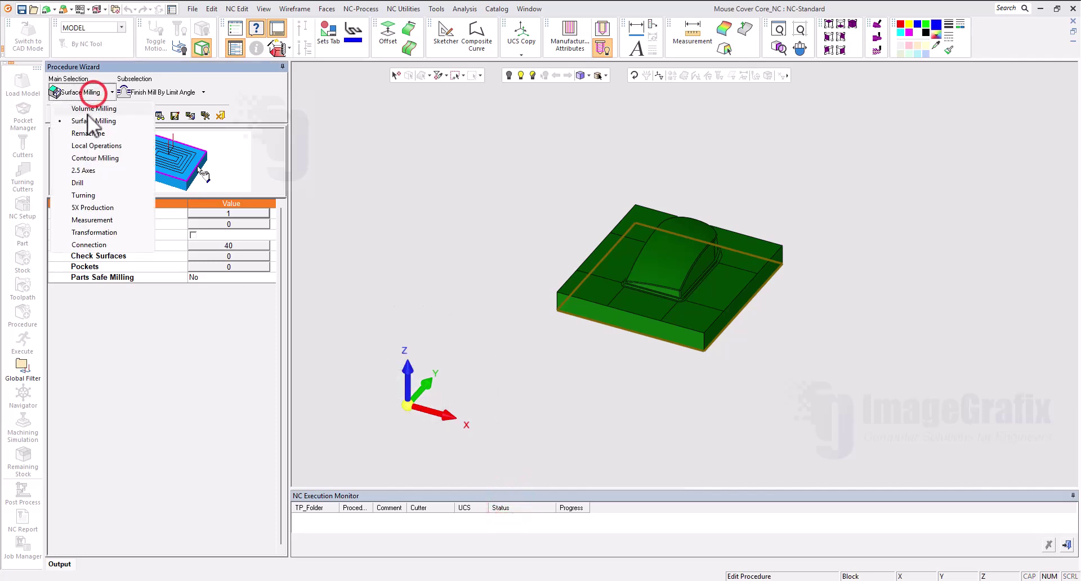
pyautogui.click(84, 133)
pyautogui.click(155, 92)
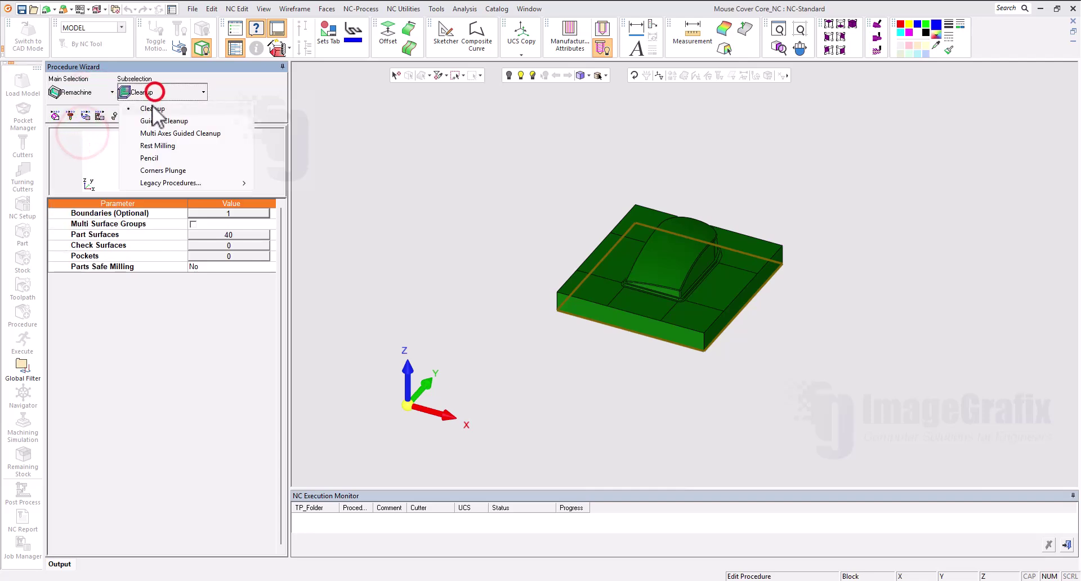
pyautogui.click(151, 108)
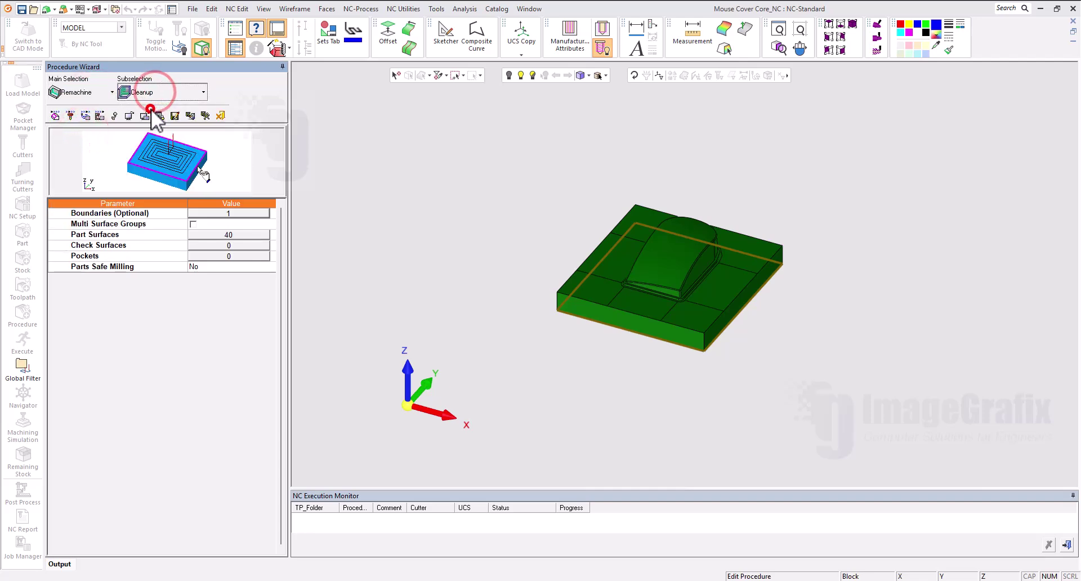
pyautogui.click(83, 116)
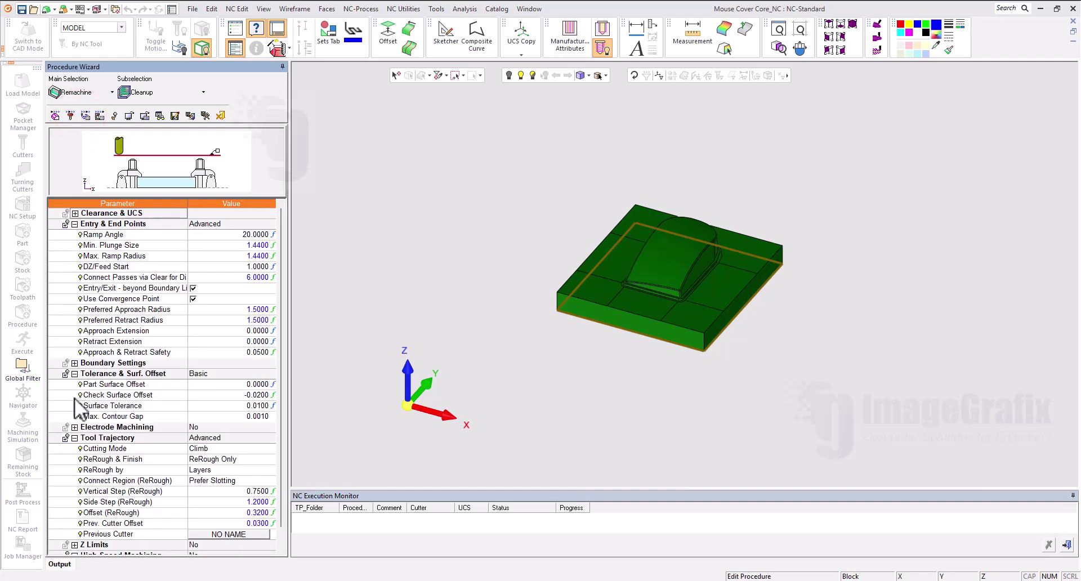
# Set ReRough and Finish with BALL10-H as previous cutter, then save and execute.
pyautogui.scroll(-3, 74, 445)
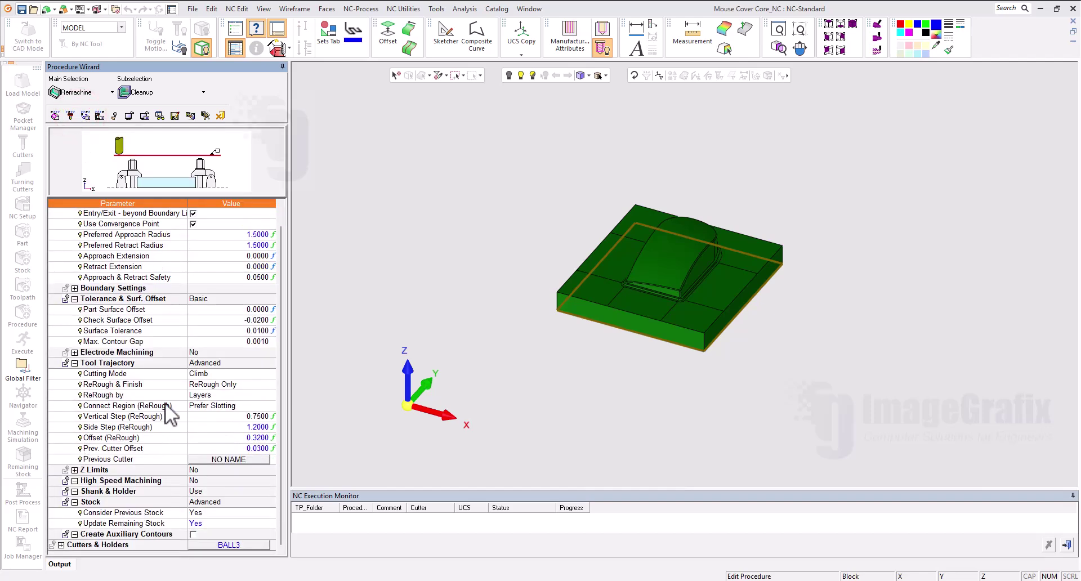
pyautogui.click(197, 385)
pyautogui.click(207, 396)
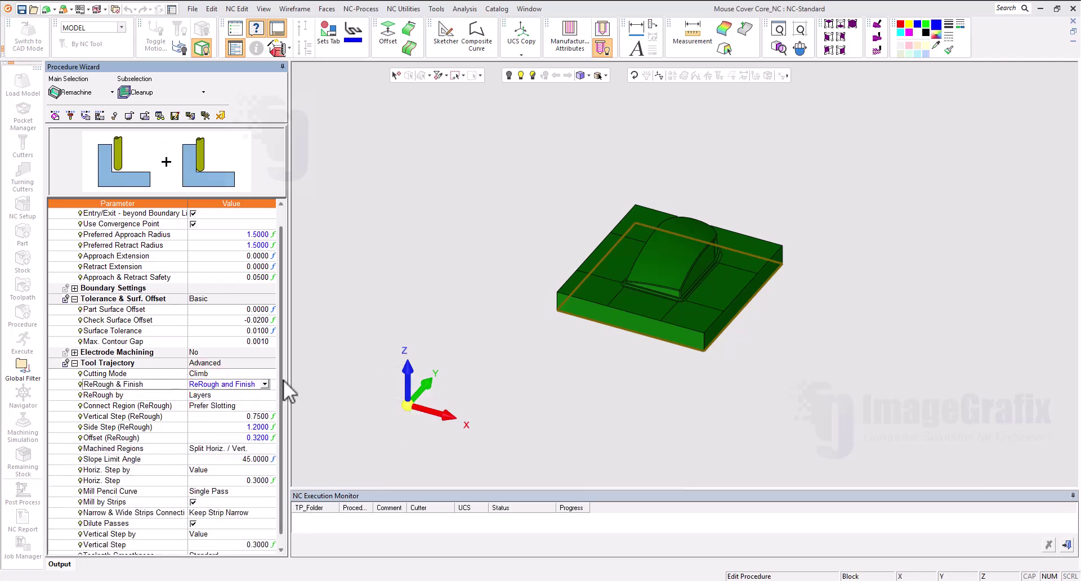
pyautogui.moveTo(281, 379); pyautogui.dragTo(280, 443)
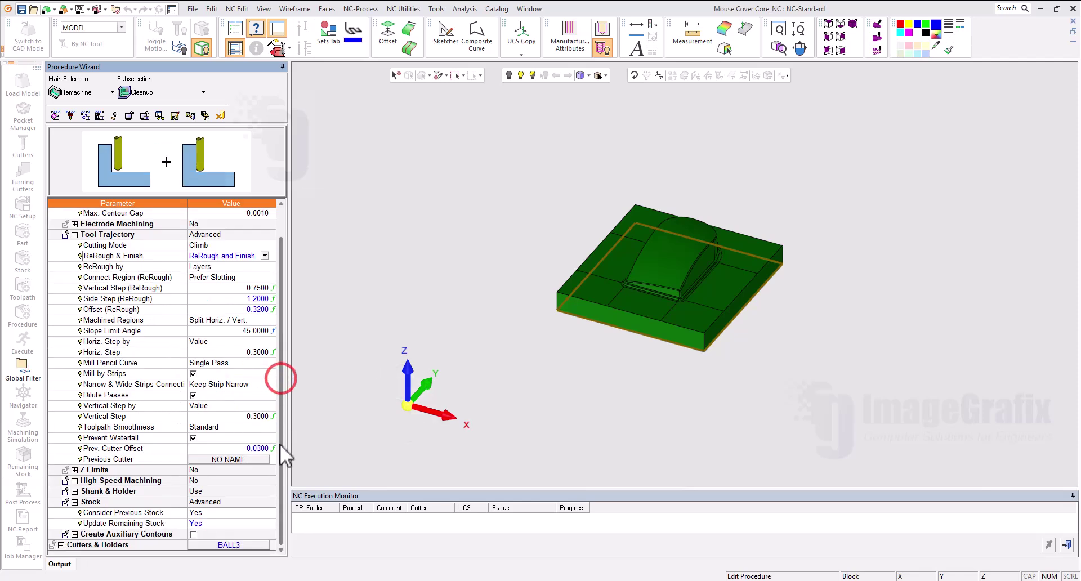
pyautogui.click(231, 460)
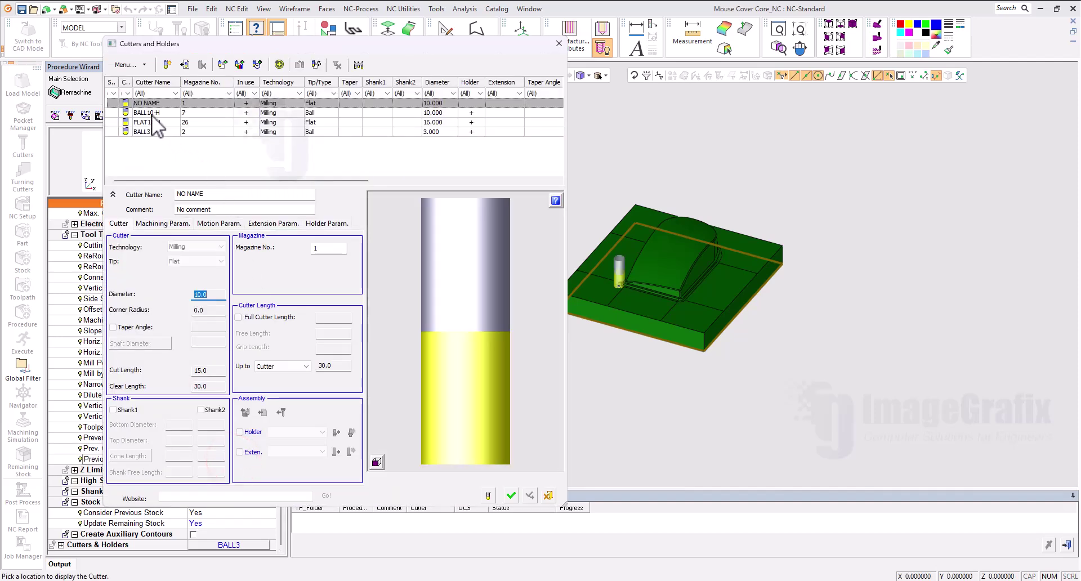
pyautogui.click(152, 113)
pyautogui.click(509, 495)
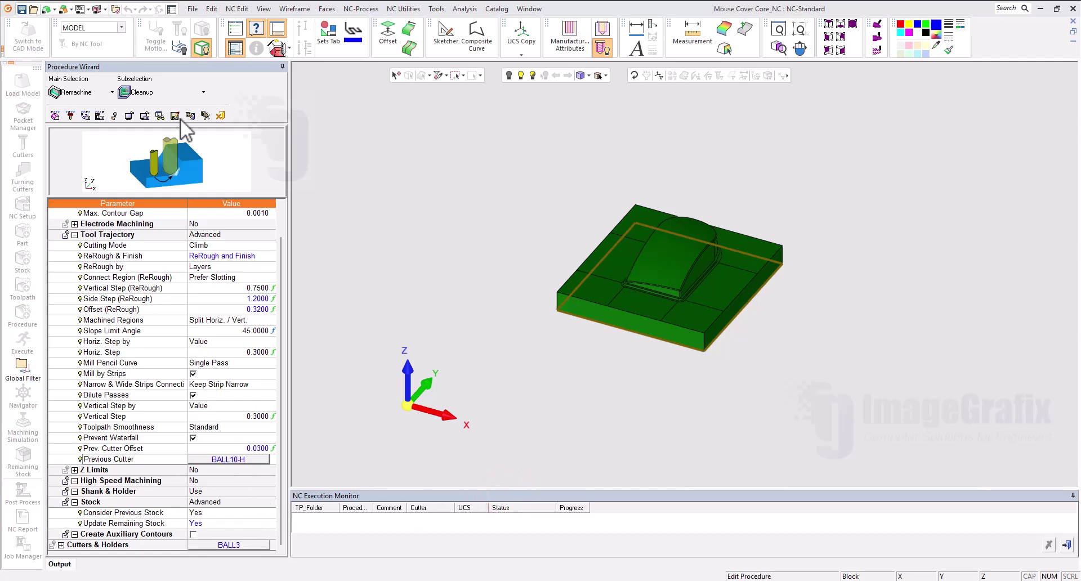
pyautogui.click(205, 116)
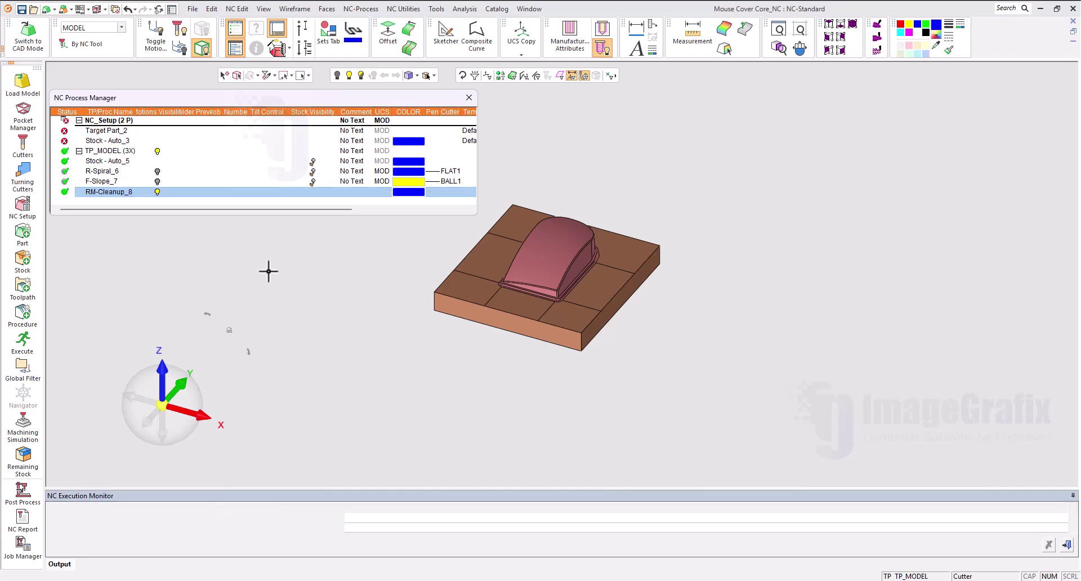
# Colour the RM-Cleanup_8 toolpath red in the NC Process Manager.
pyautogui.click(409, 192)
pyautogui.click(420, 221)
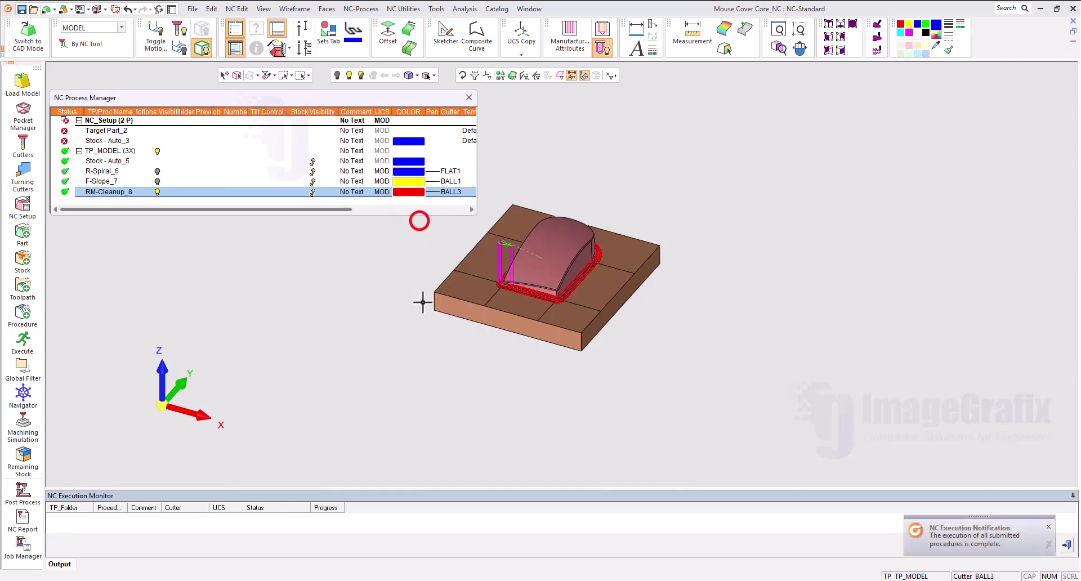
pyautogui.scroll(5, 579, 293)
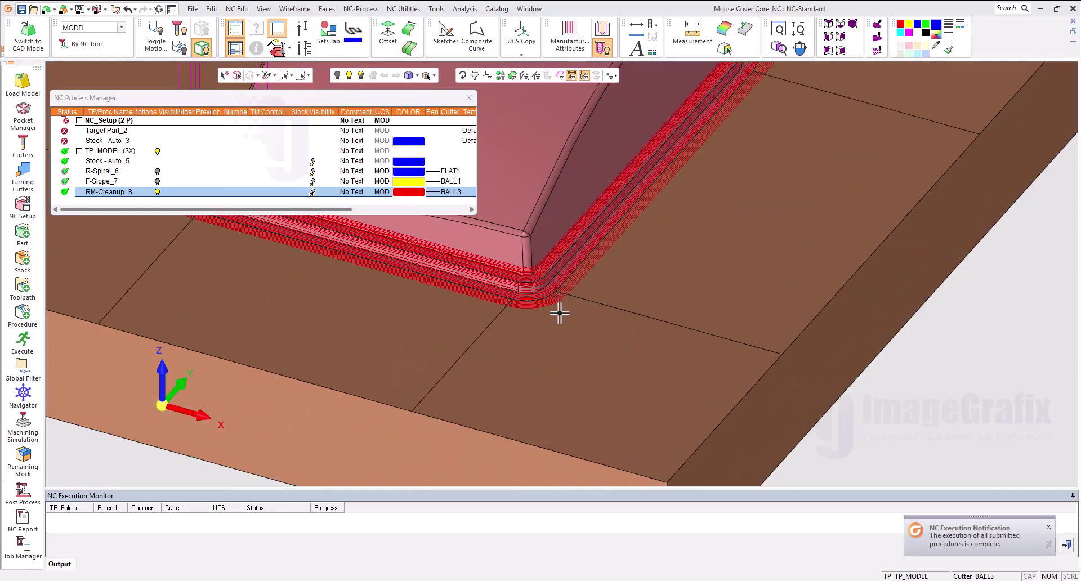
pyautogui.scroll(-4, 560, 314)
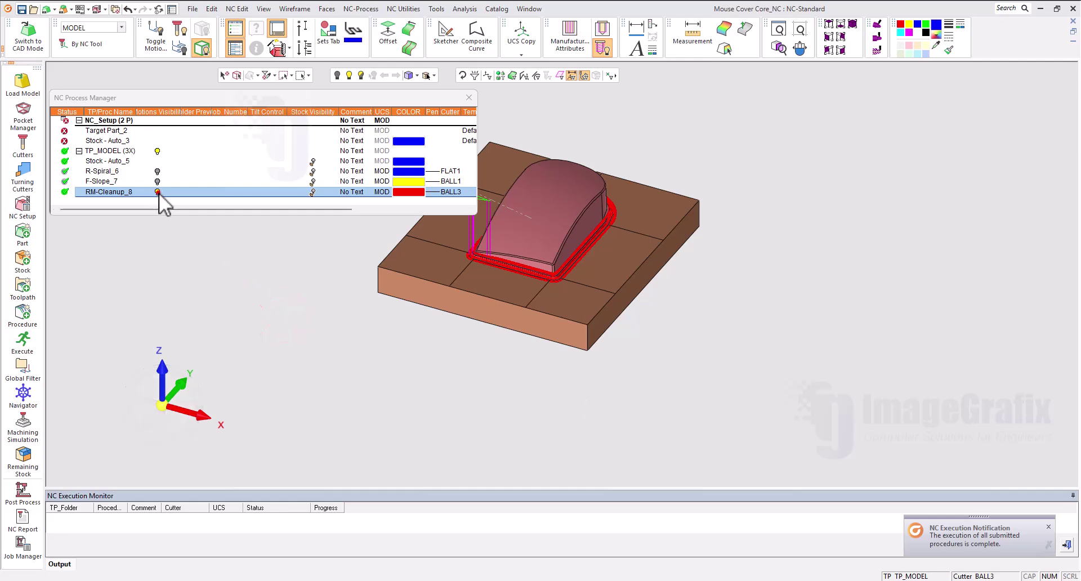
# Add all three procedures to the Simulate Sequence and load them into the NC Simulator.
pyautogui.click(24, 433)
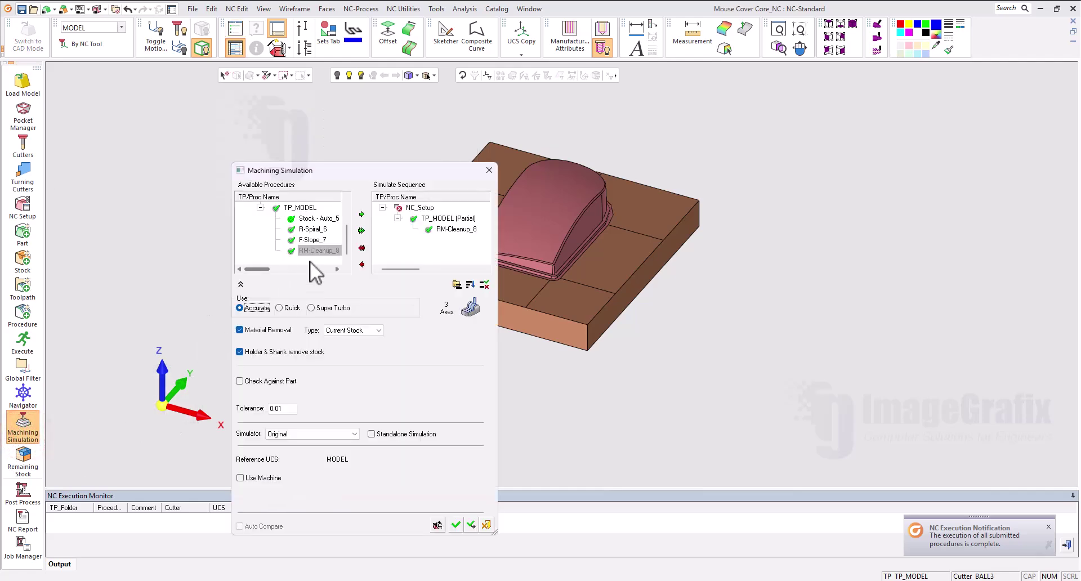
pyautogui.click(359, 231)
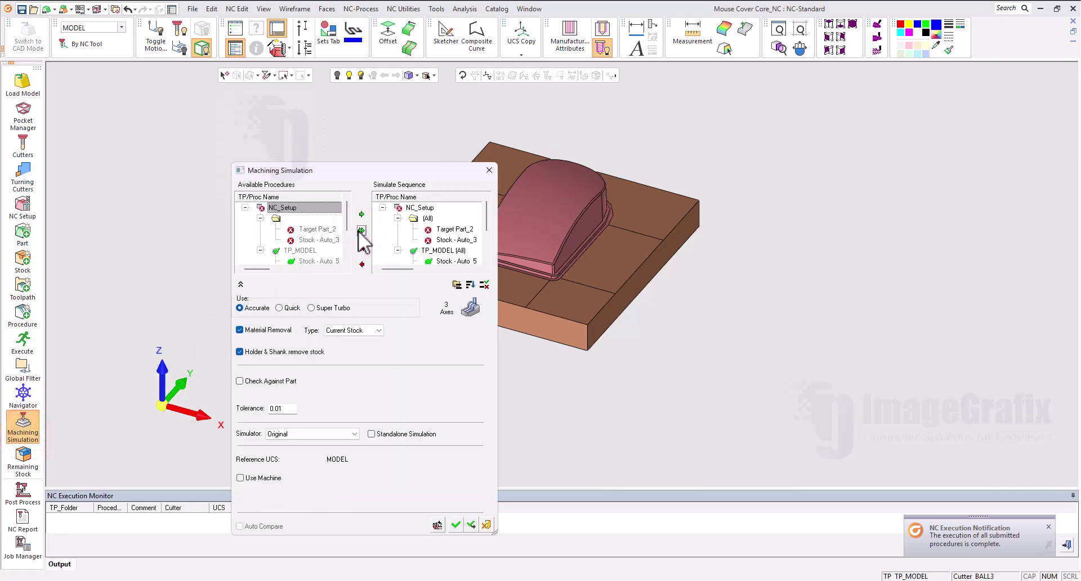
pyautogui.click(454, 525)
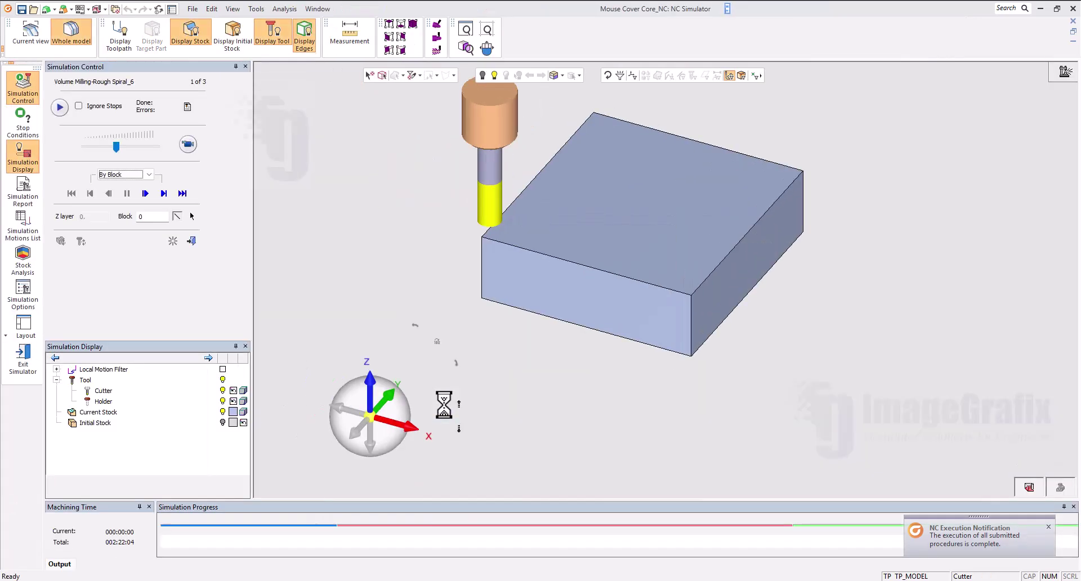
# Play the simulation through Rough Spiral_6 to Remachine-Cleanup_8, finishing with 0 errors.
pyautogui.click(188, 144)
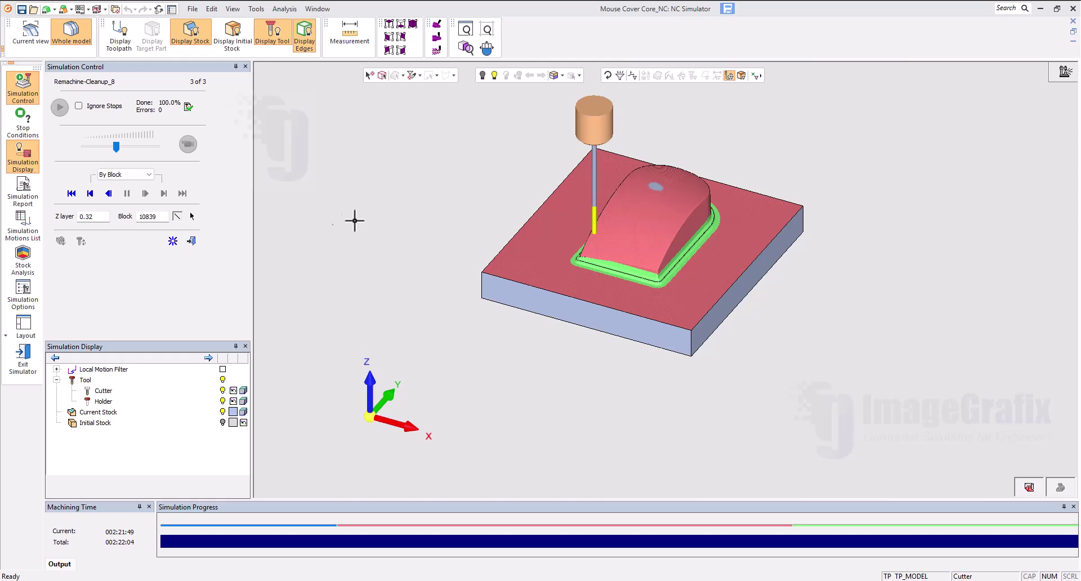
# Exit the simulator, zoom in on the mouse cover, and reopen the Process Manager and Execution Monitor.
pyautogui.click(25, 360)
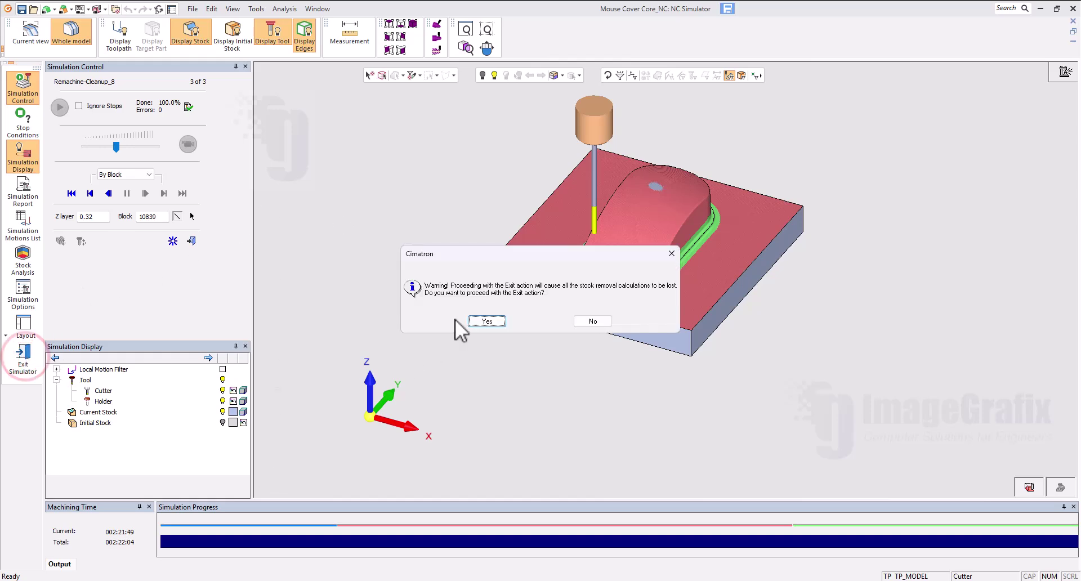
pyautogui.click(486, 322)
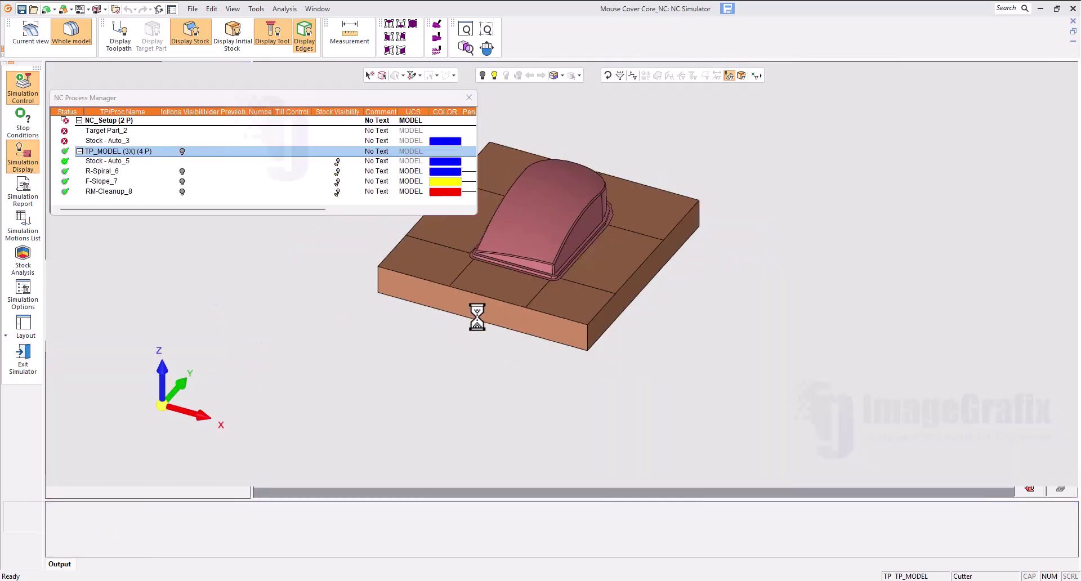
pyautogui.click(469, 99)
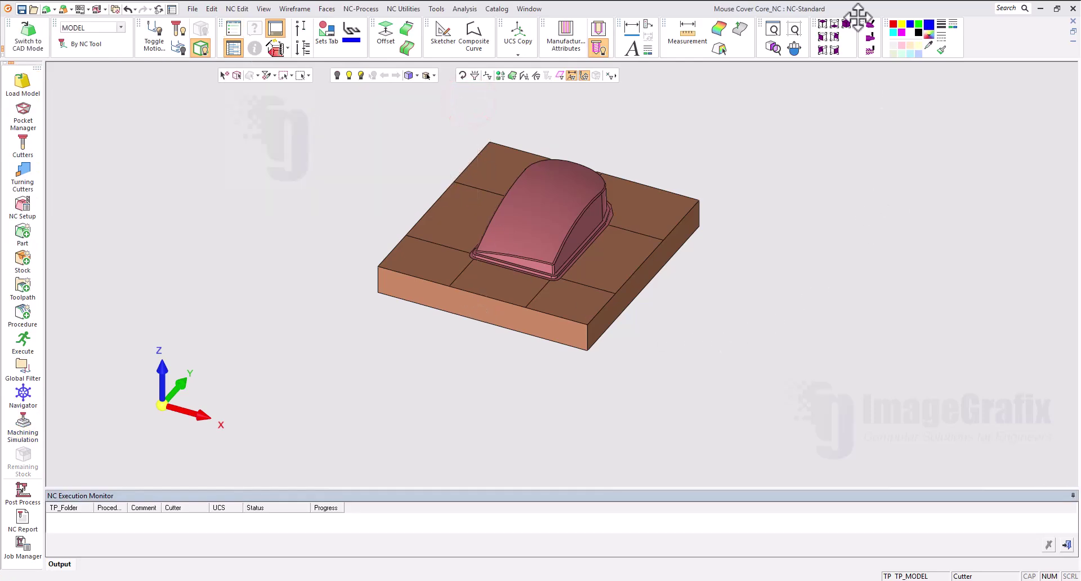
pyautogui.click(770, 31)
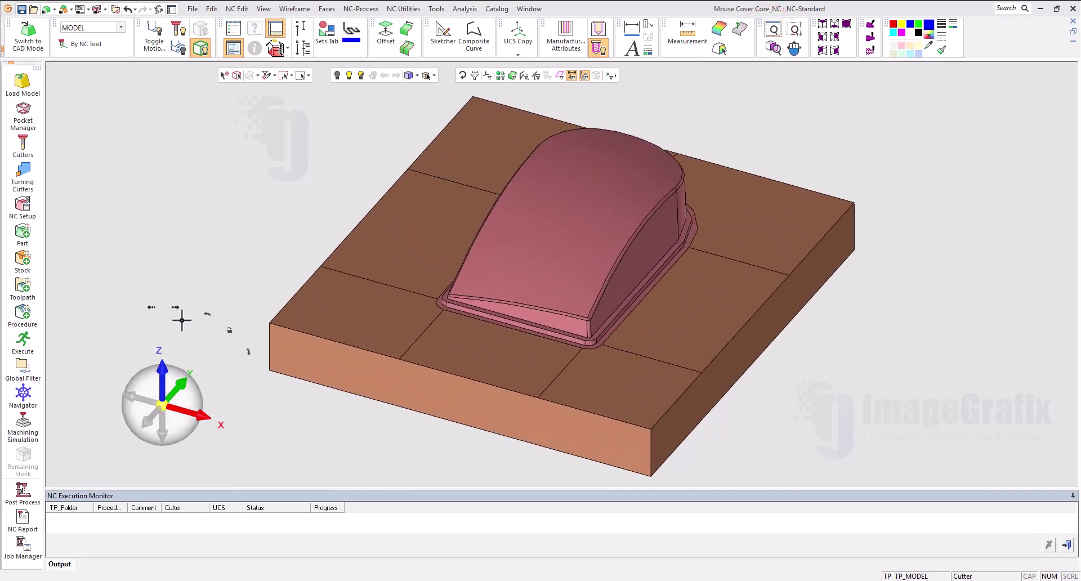
pyautogui.click(275, 48)
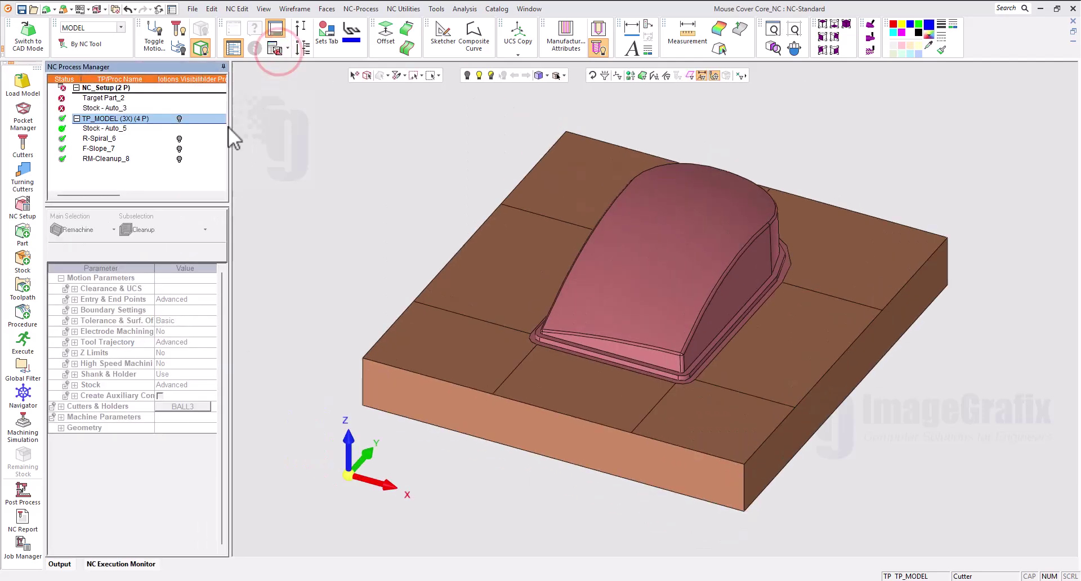
pyautogui.click(275, 48)
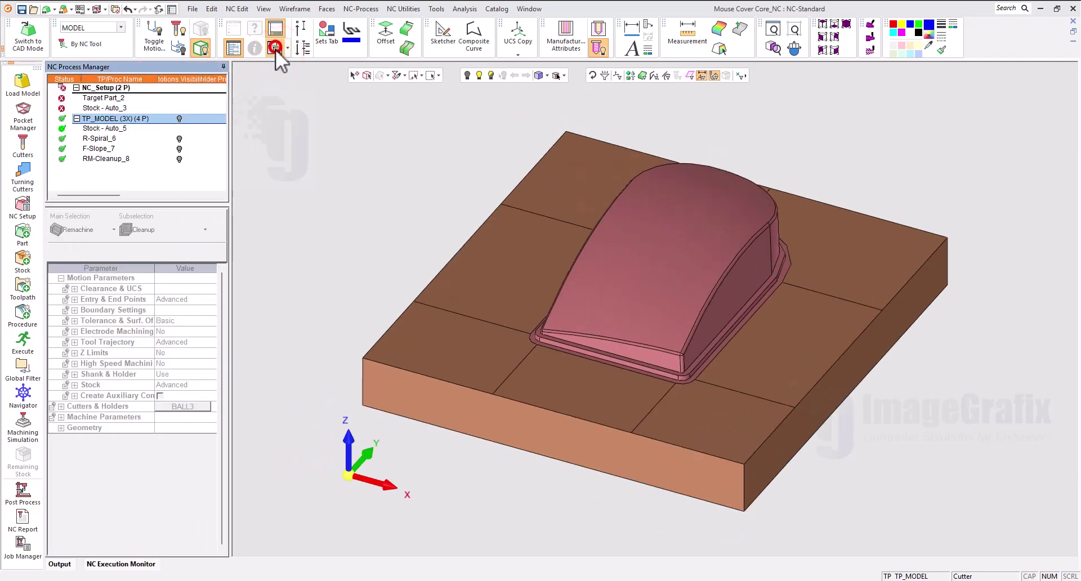